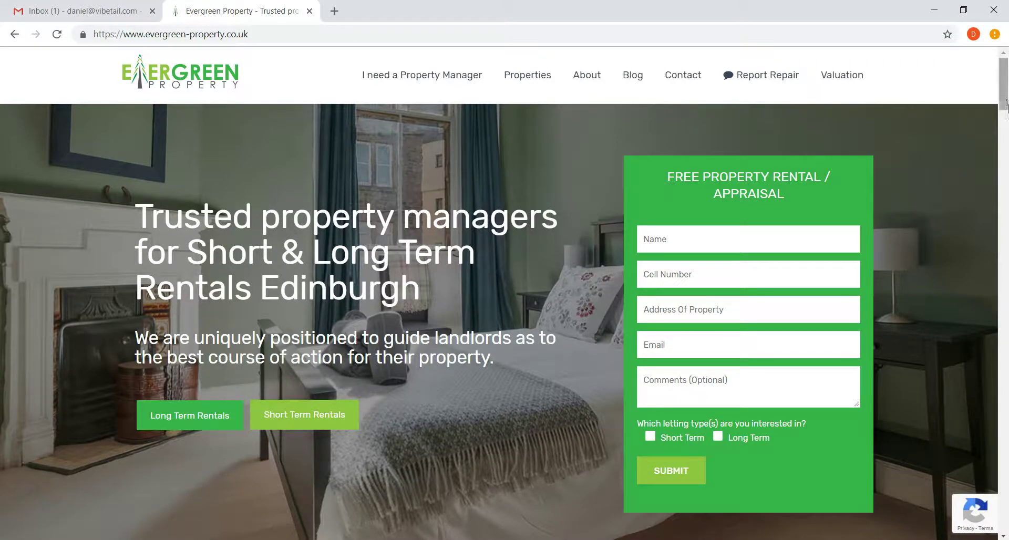
# Step: Look through the Evergreen Property homepage, from the review awards carousel and memberships down to the Featured Apartments section
pyautogui.moveTo(1004, 105); pyautogui.dragTo(1007, 126)
pyautogui.scroll(-4, 1007, 127)
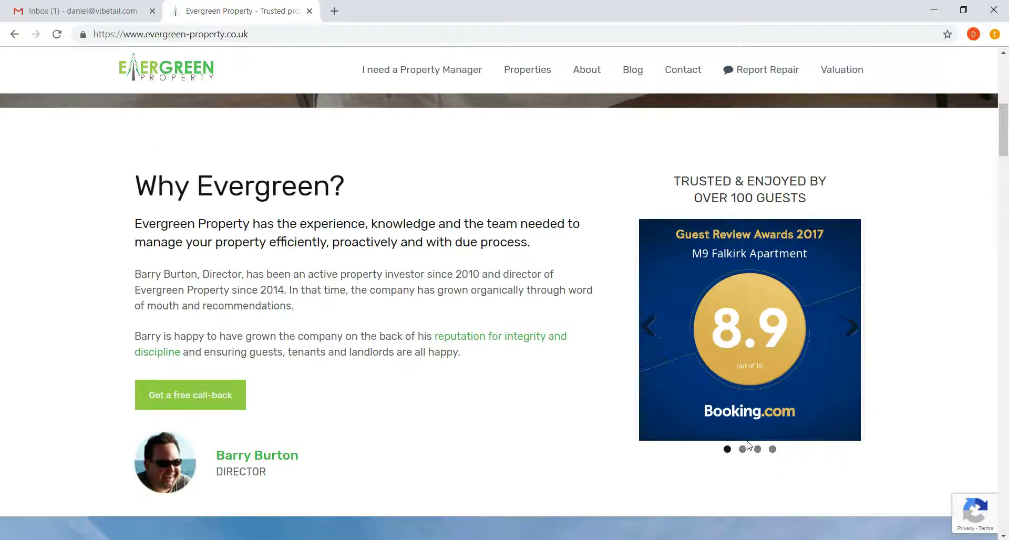
pyautogui.click(742, 449)
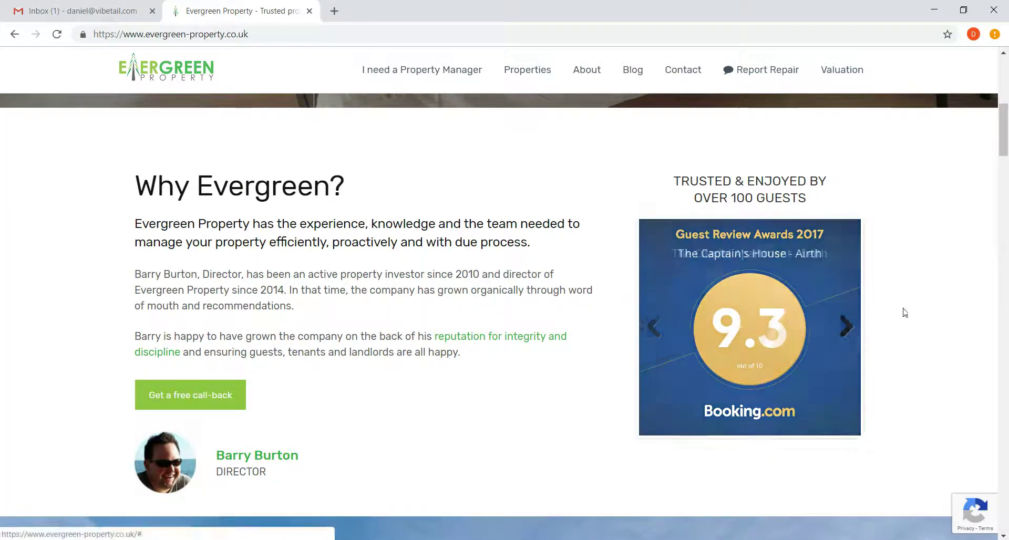
pyautogui.moveTo(1006, 142); pyautogui.dragTo(518, 243)
pyautogui.scroll(4, 807, 423)
pyautogui.click(815, 389)
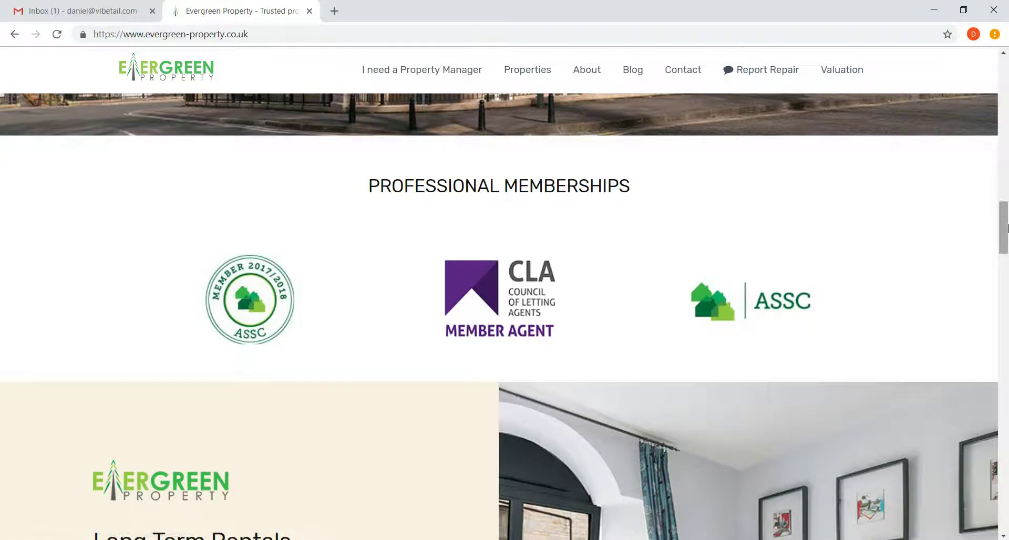
pyautogui.moveTo(1007, 227); pyautogui.dragTo(424, 272)
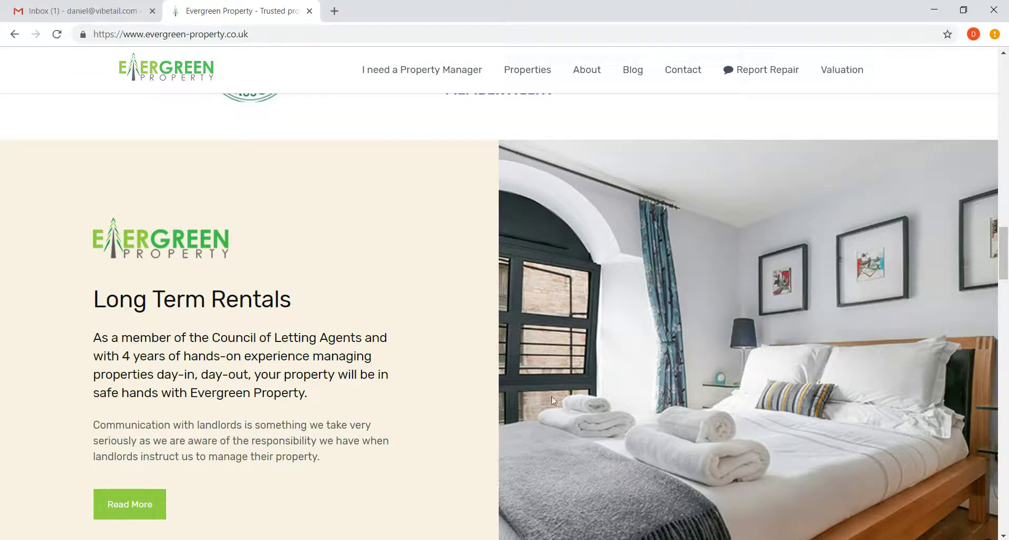
pyautogui.moveTo(1005, 245); pyautogui.dragTo(969, 392)
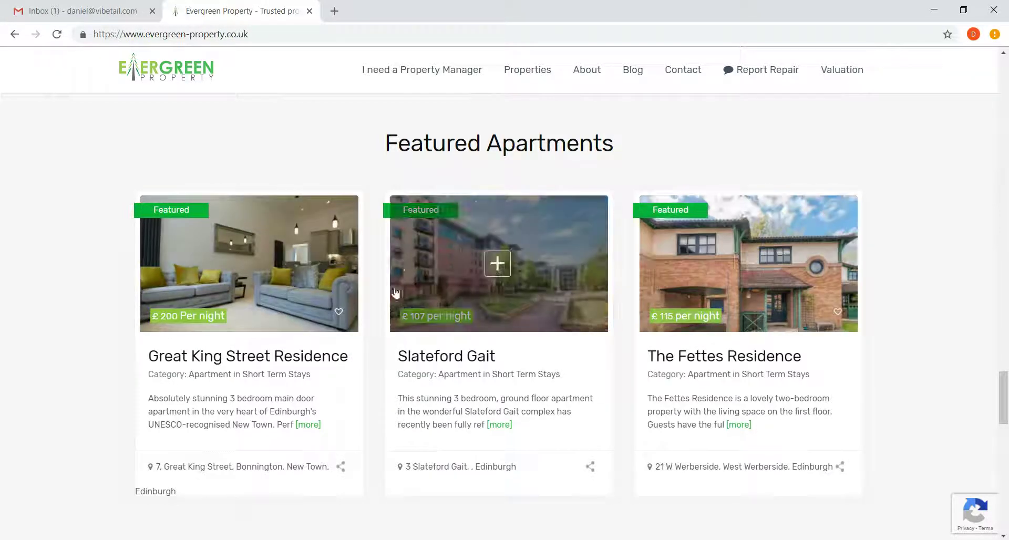
pyautogui.scroll(7, 1004, 394)
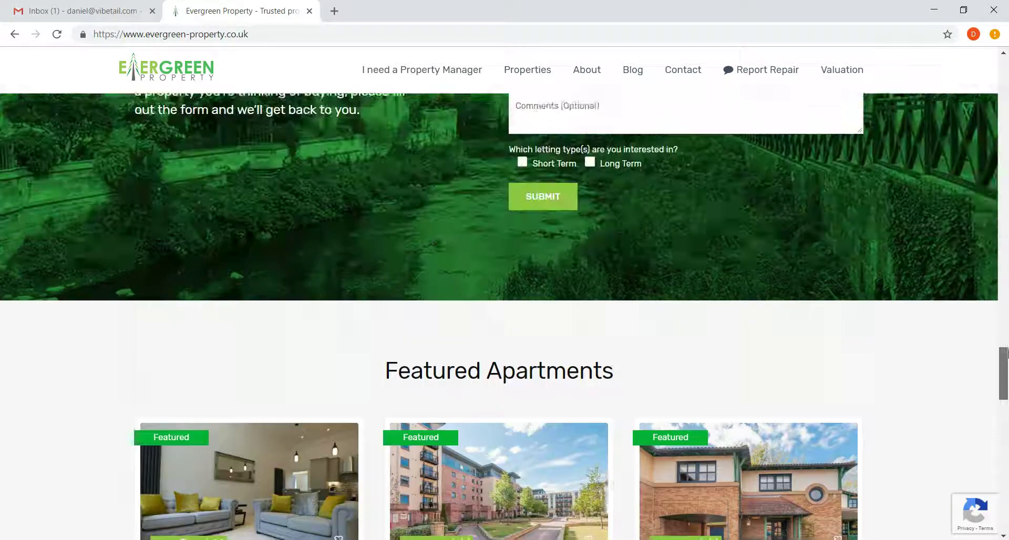
pyautogui.click(321, 38)
pyautogui.click(332, 36)
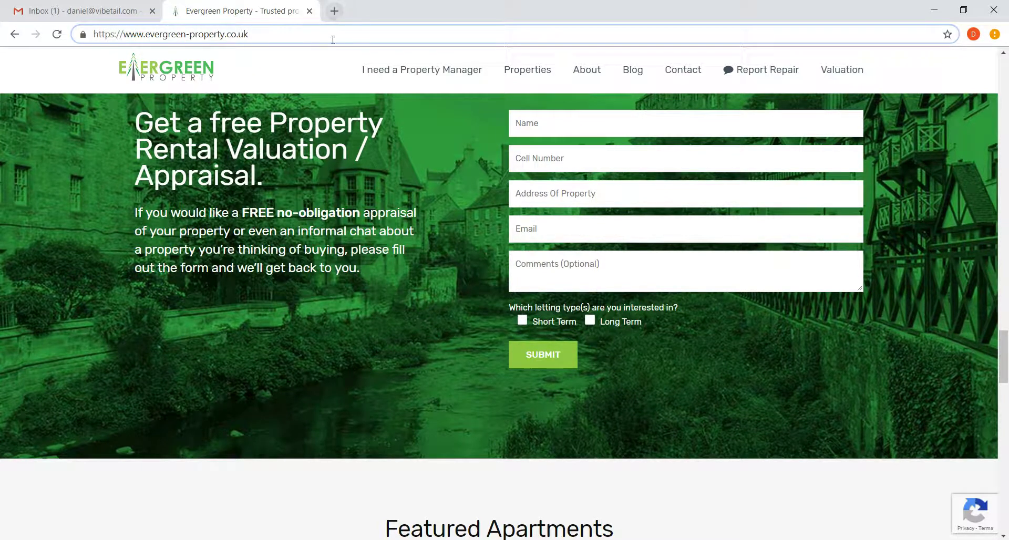
pyautogui.write('/wp')
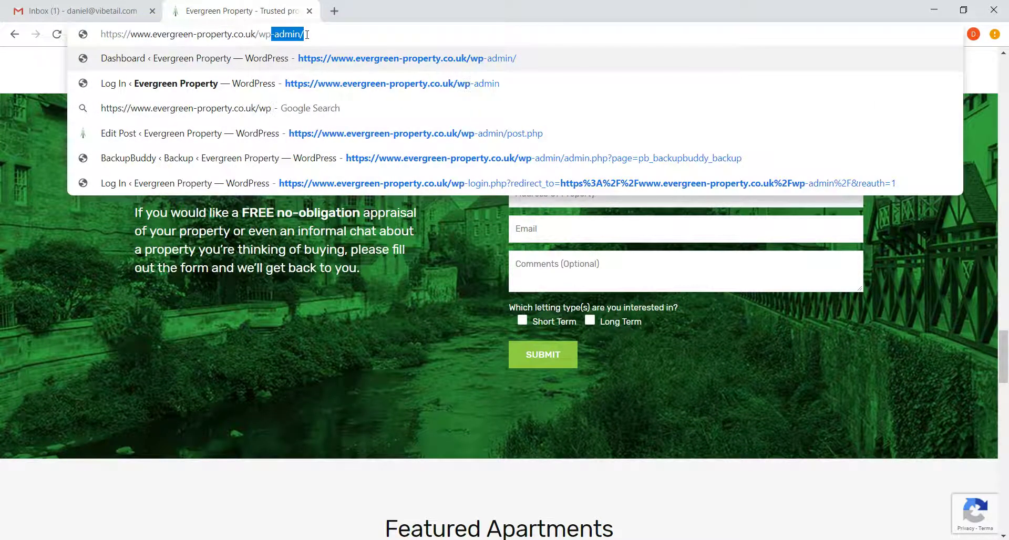
pyautogui.press('Return')
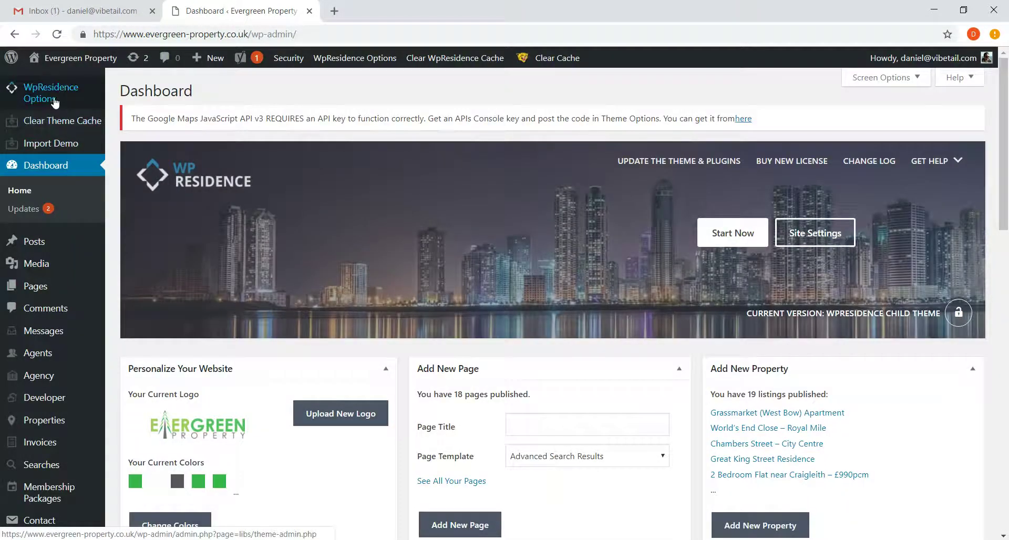
# Step: Open the Home front page for editing from the list of all WordPress pages
pyautogui.moveTo(54, 292)
pyautogui.click(129, 293)
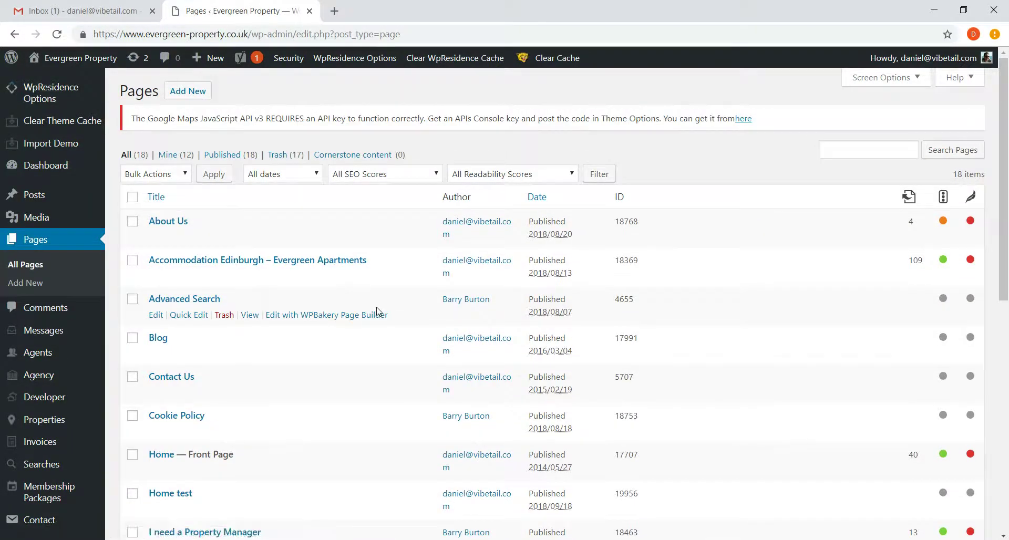
pyautogui.click(156, 470)
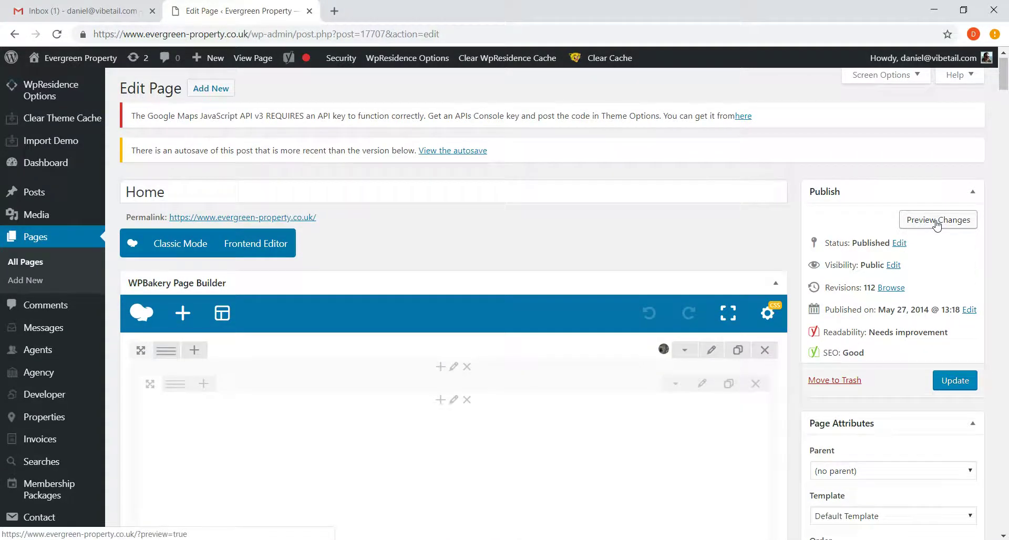
# Step: Preview the Home page in a new tab and examine its admin bar, hero section and Why Evergreen section
pyautogui.click(936, 224)
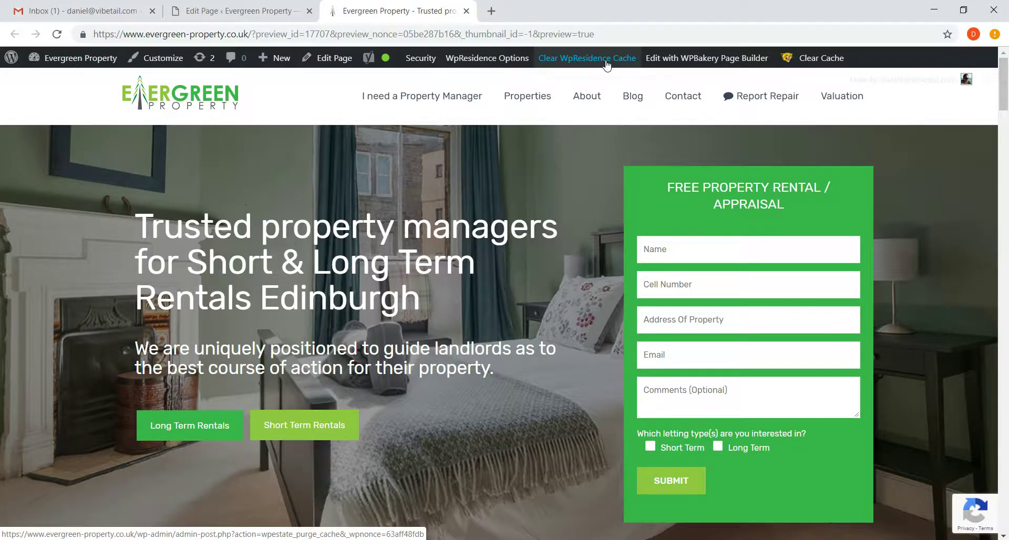
pyautogui.moveTo(811, 62)
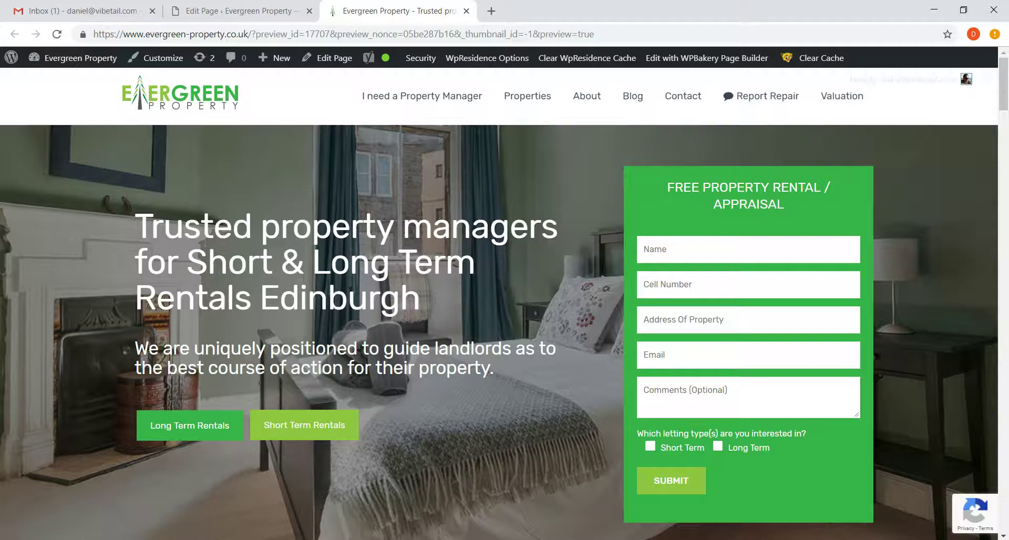
pyautogui.moveTo(268, 257); pyautogui.dragTo(272, 257)
pyautogui.click(294, 273)
pyautogui.scroll(-3, 331, 288)
pyautogui.scroll(-4, 339, 290)
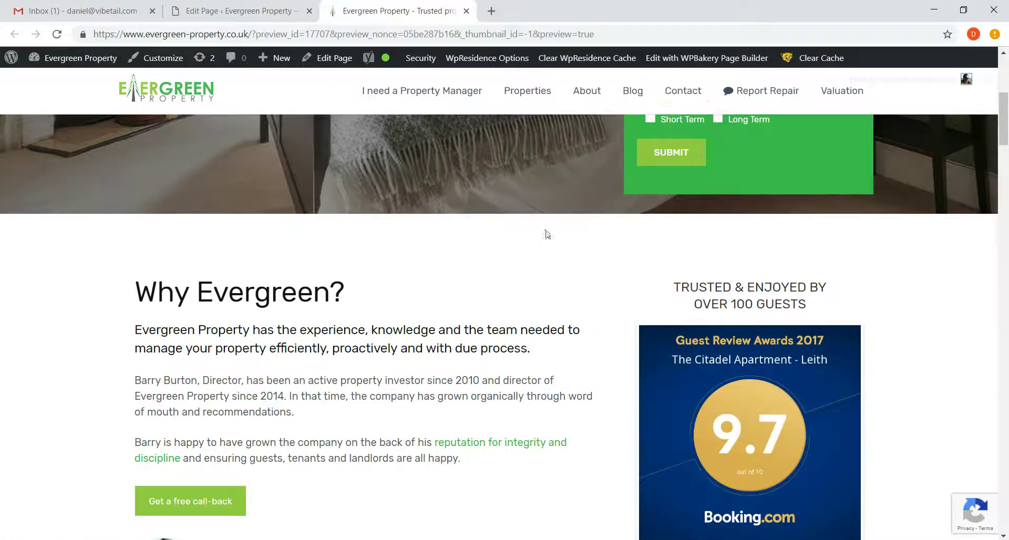
pyautogui.moveTo(1006, 141); pyautogui.dragTo(1006, 131)
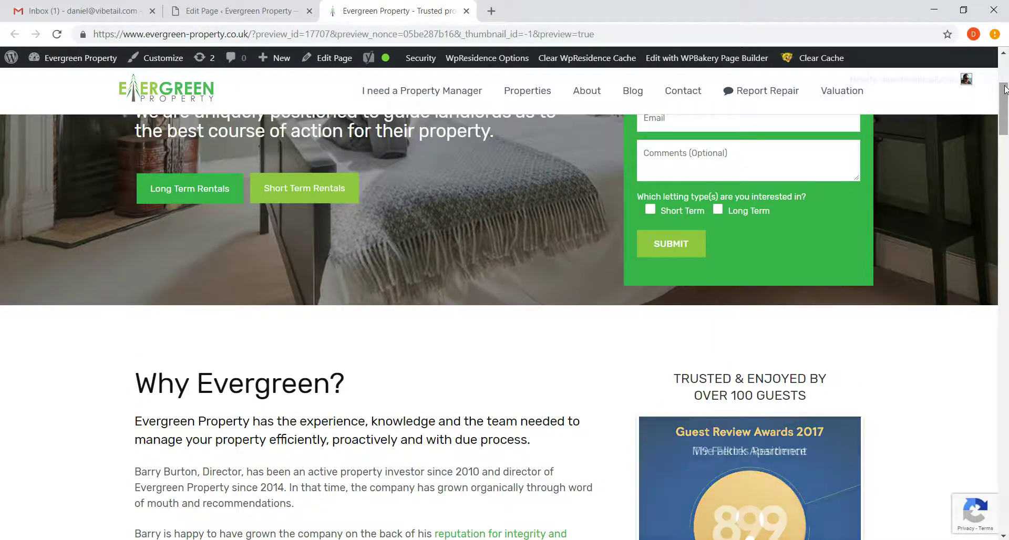
pyautogui.moveTo(1005, 99); pyautogui.dragTo(1005, 91)
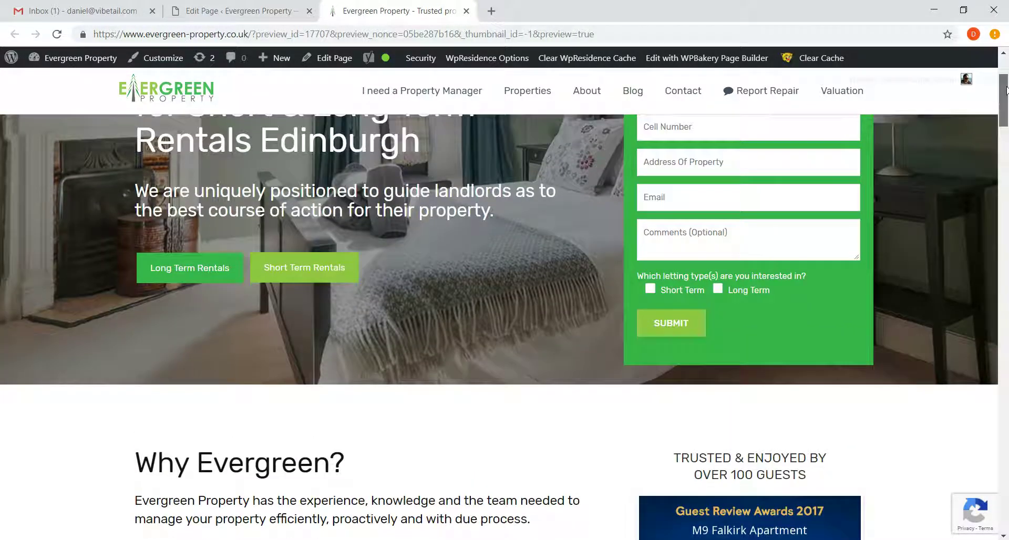
pyautogui.click(566, 59)
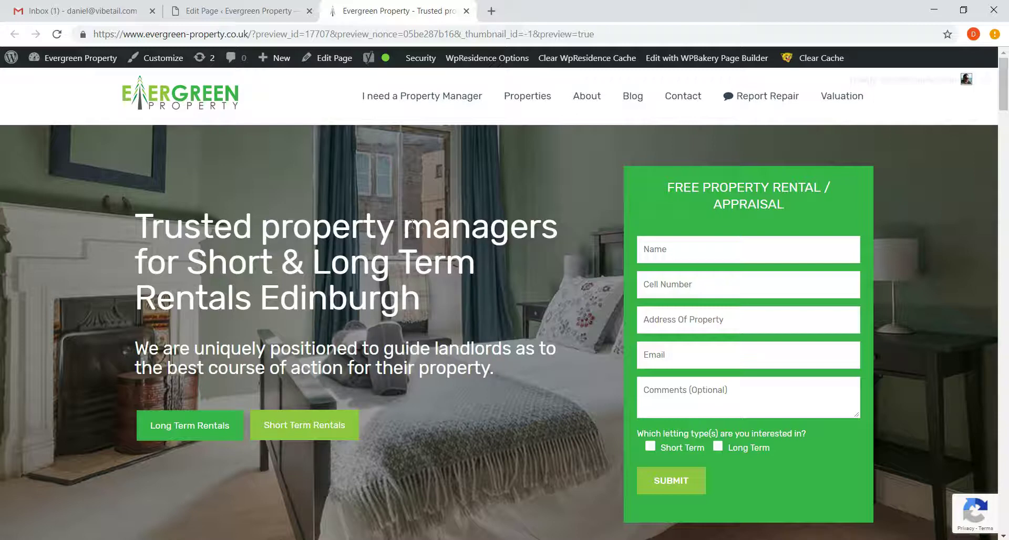
# Step: Look through the I need a Property Manager page and return to the site's homepage
pyautogui.click(395, 102)
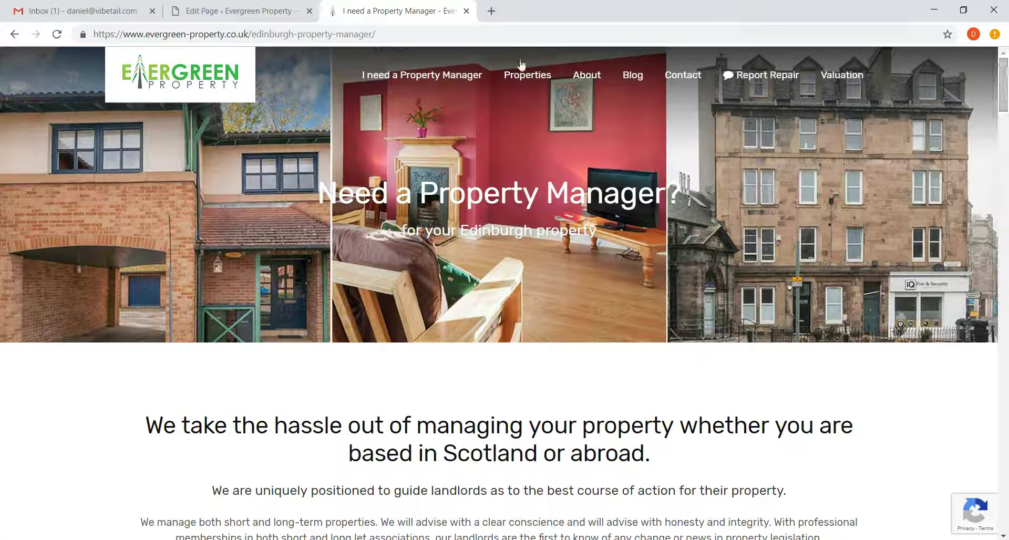
pyautogui.scroll(-10, 1006, 147)
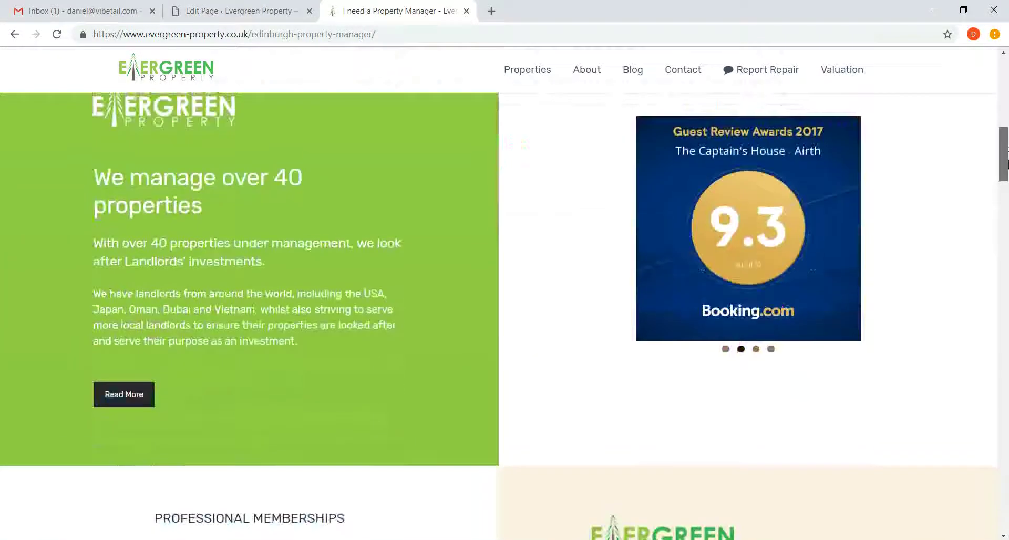
pyautogui.moveTo(1007, 164); pyautogui.dragTo(1005, 72)
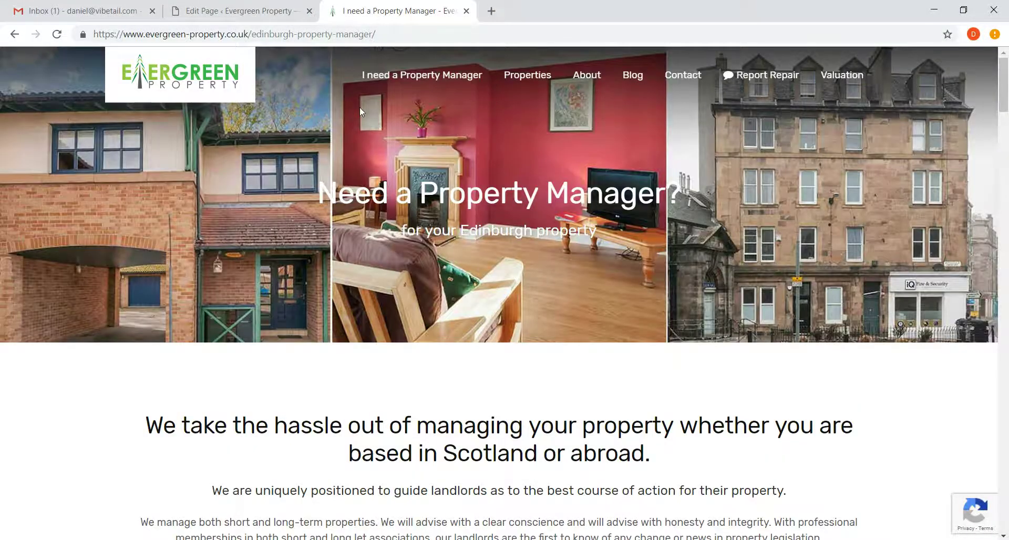
pyautogui.click(198, 84)
# Step: Return to the Home page editor and examine the first row of its WPBakery Page Builder layout
pyautogui.click(247, 11)
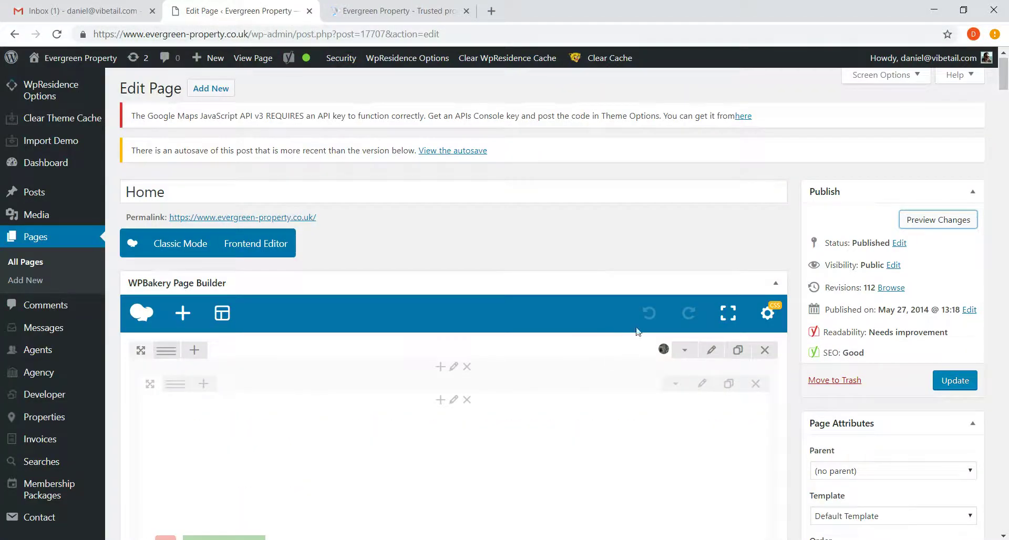
pyautogui.moveTo(1007, 75)
pyautogui.mouseDown()
pyautogui.moveTo(1007, 117)
pyautogui.moveTo(1007, 73)
pyautogui.mouseUp()
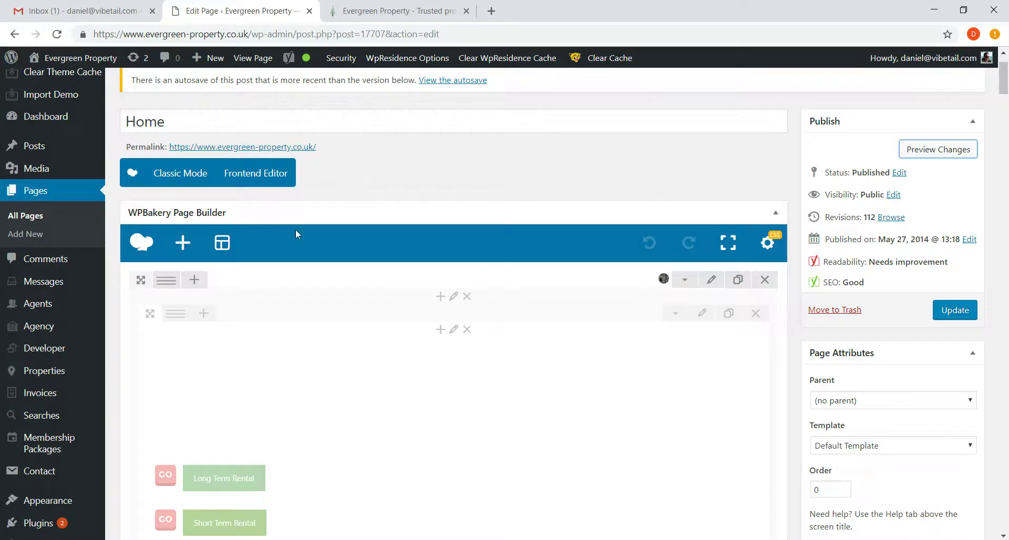
pyautogui.scroll(1, 623, 320)
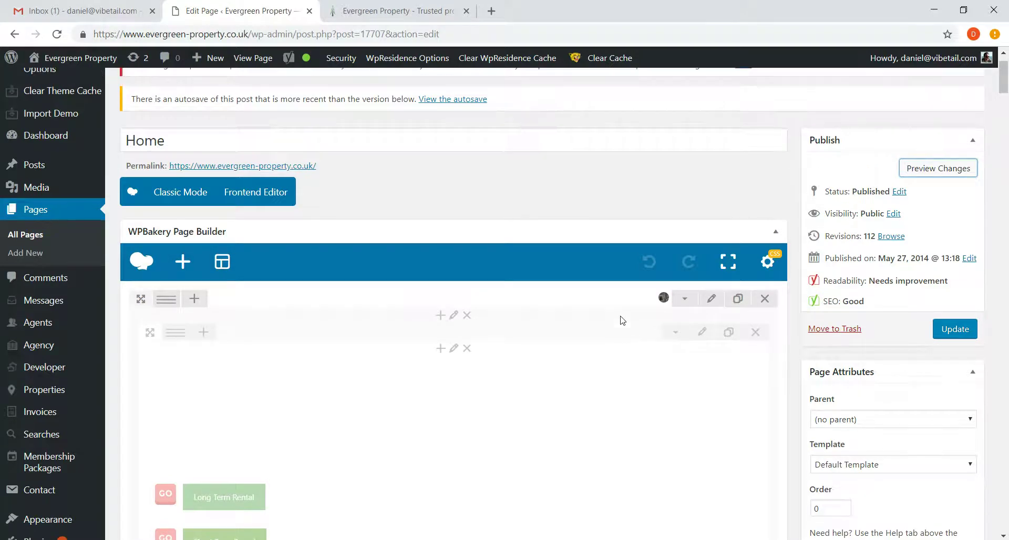
pyautogui.scroll(-2, 623, 321)
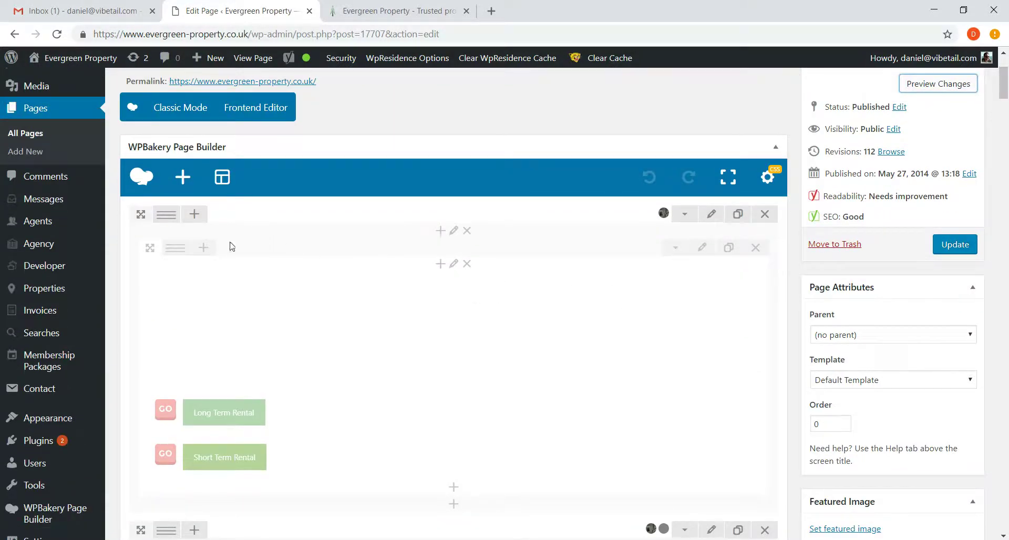
pyautogui.moveTo(455, 306); pyautogui.dragTo(427, 282)
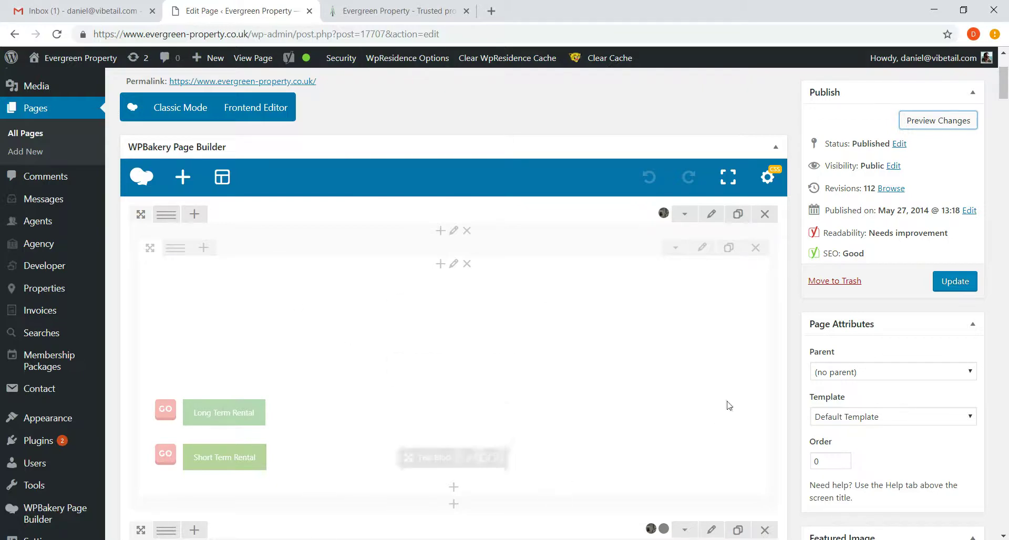
# Step: Compare the page builder rows with the live homepage's hero, Why Evergreen, Testimonials and Professional Memberships sections
pyautogui.click(399, 11)
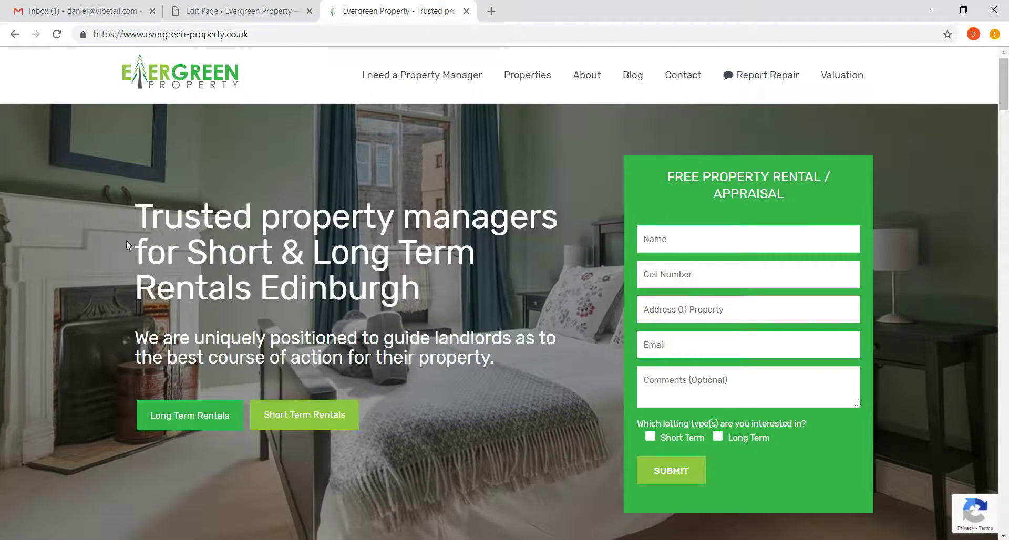
pyautogui.scroll(-7, 694, 262)
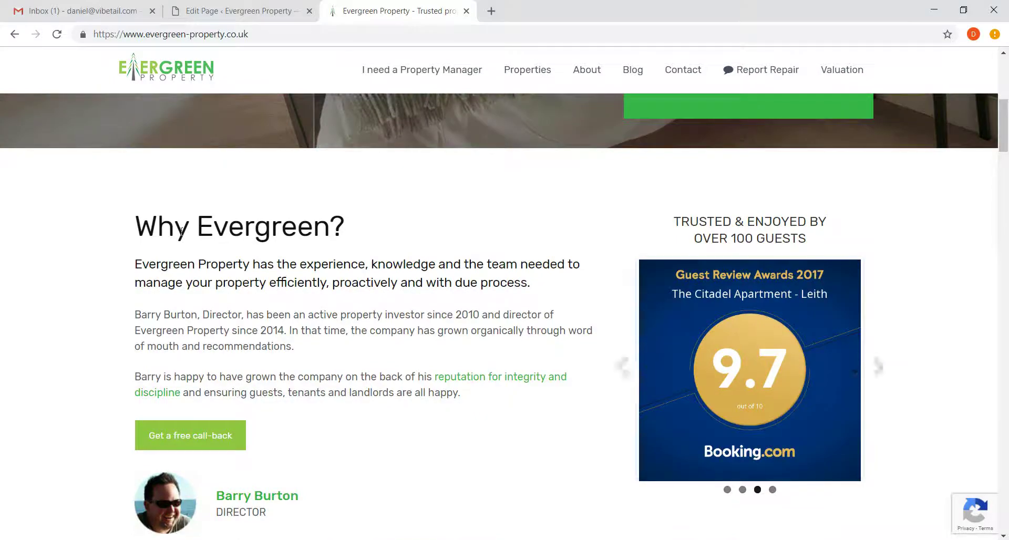
pyautogui.scroll(-10, 395, 244)
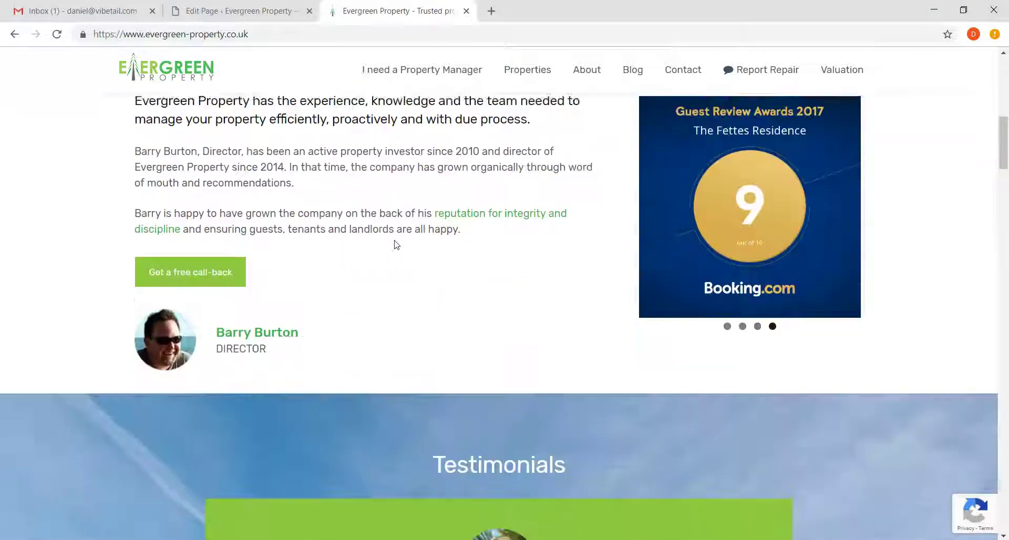
pyautogui.scroll(-1, 397, 245)
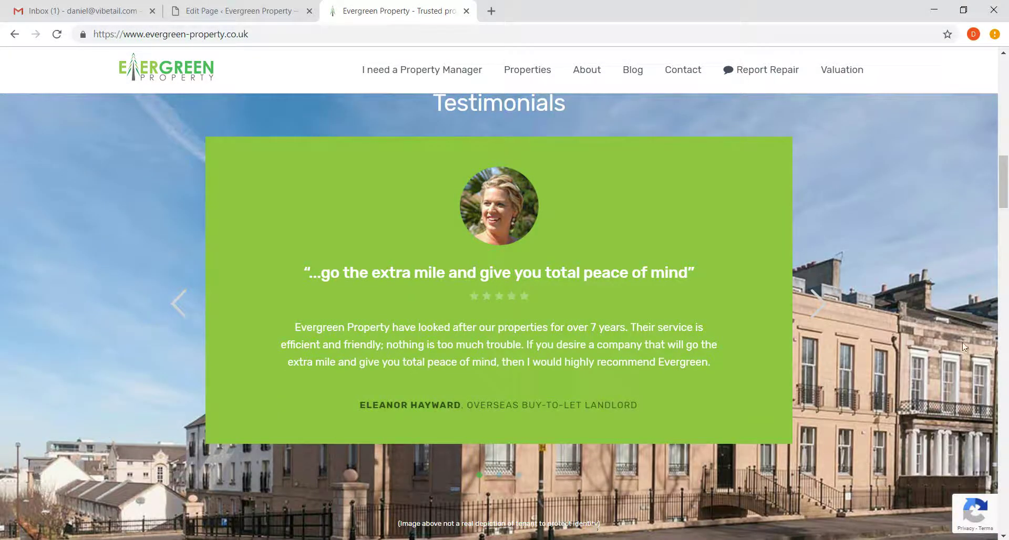
pyautogui.scroll(-10, 665, 362)
pyautogui.scroll(4, 686, 236)
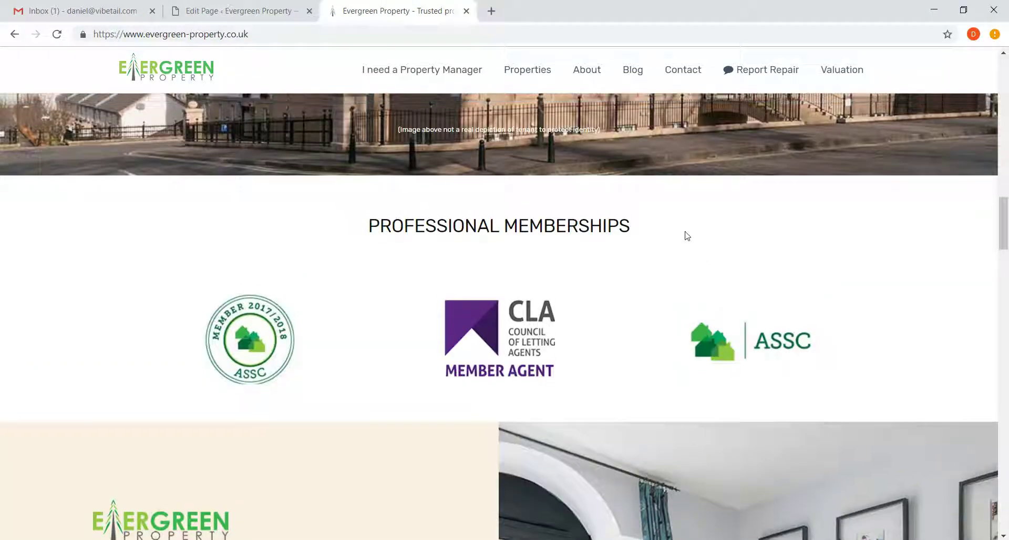
pyautogui.click(200, 11)
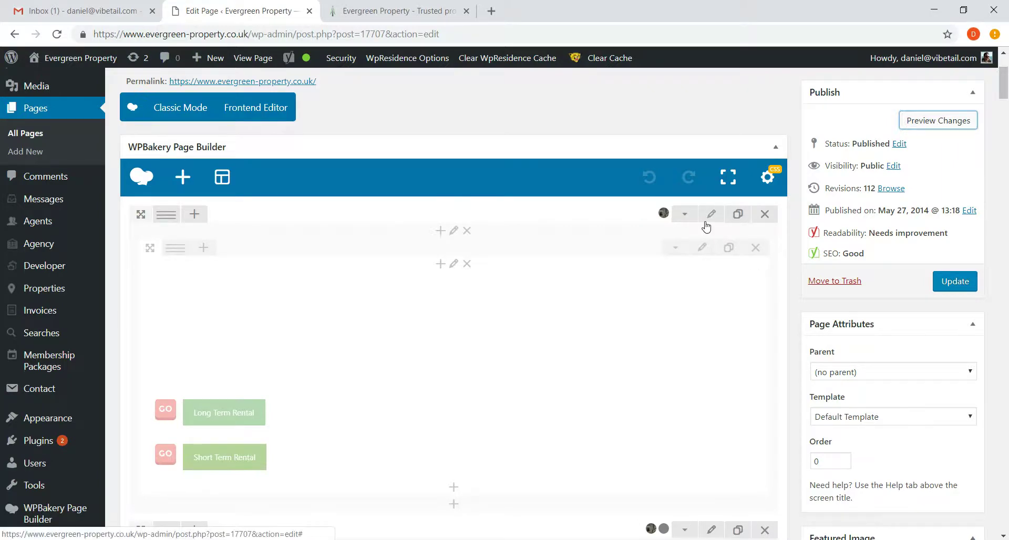
pyautogui.click(384, 6)
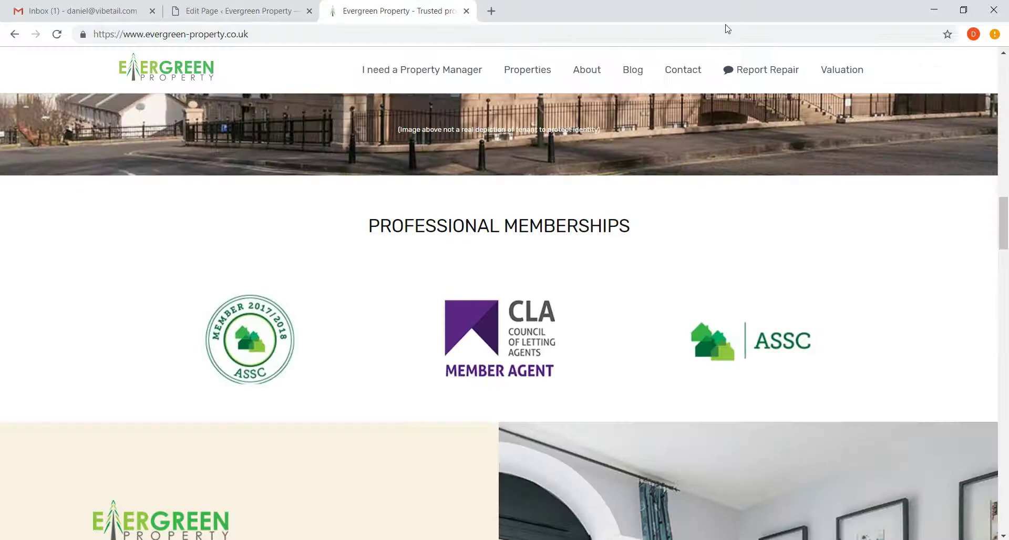
# Step: Take the live site's browser window out of full size, minimise the Gmail window behind it, and narrow the site window to phone-like width
pyautogui.click(964, 10)
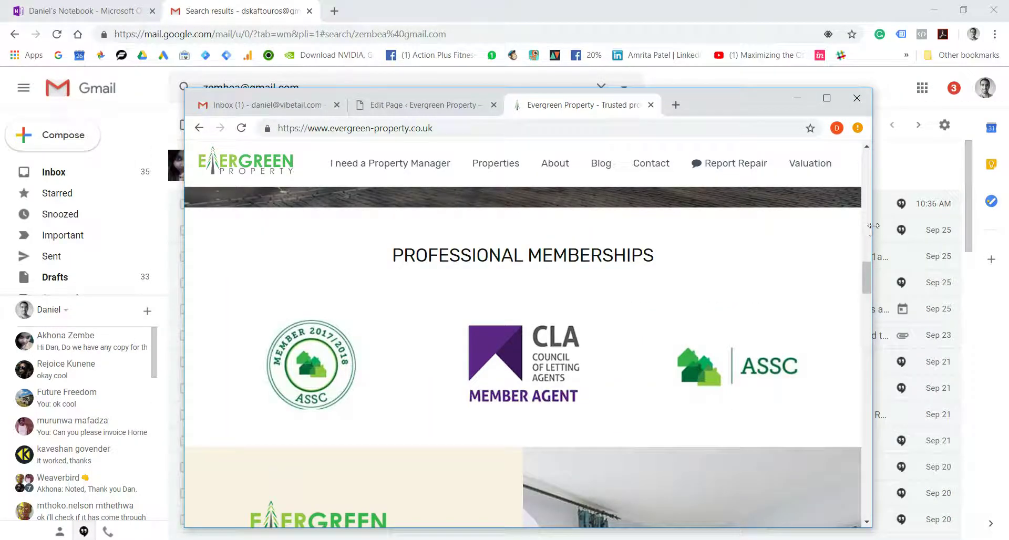
pyautogui.click(934, 10)
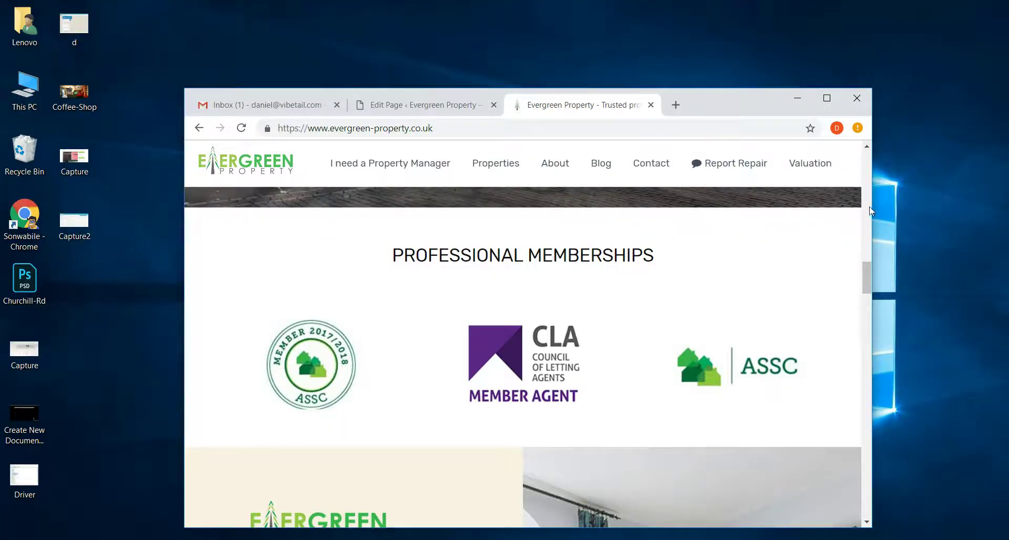
pyautogui.moveTo(871, 211); pyautogui.dragTo(431, 237)
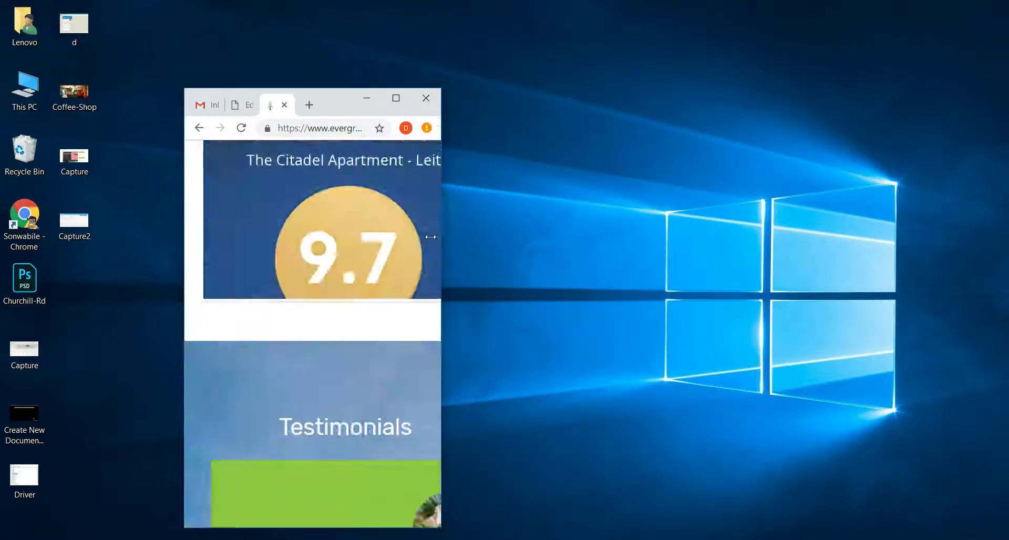
# Step: Examine the narrow homepage's header, stacked hero text, rental buttons, bedroom image and start of the Why Evergreen section
pyautogui.scroll(3, 394, 329)
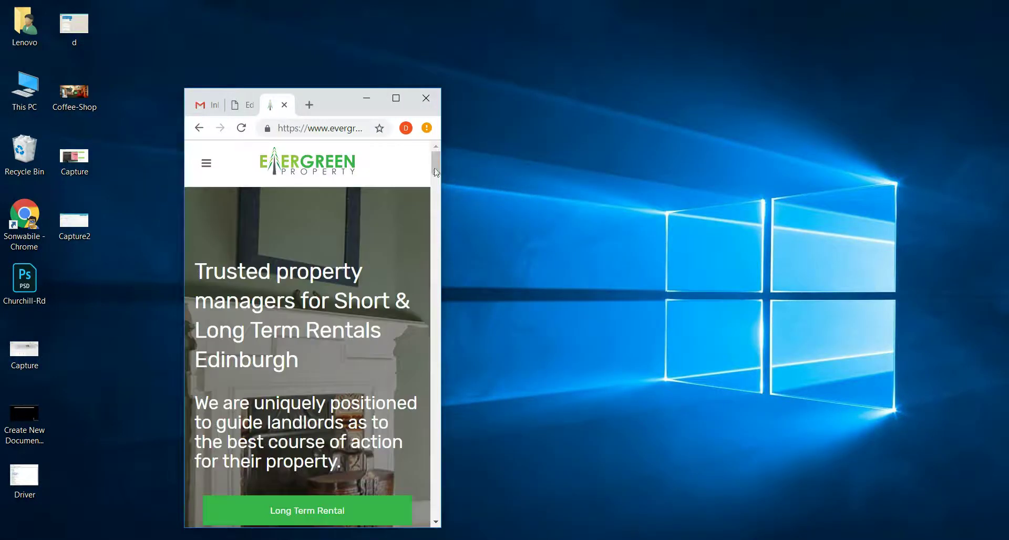
pyautogui.scroll(-5, 335, 291)
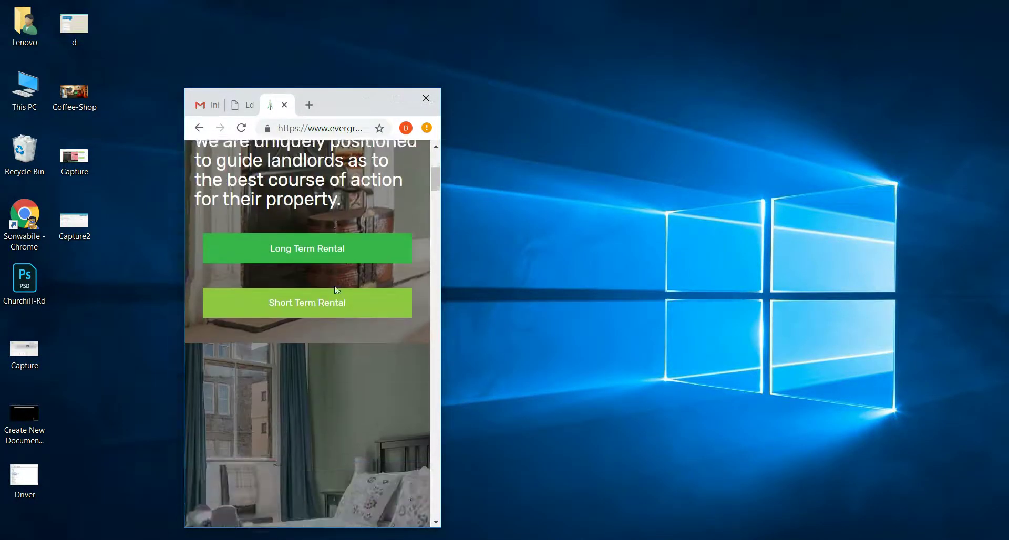
pyautogui.scroll(3, 334, 291)
pyautogui.scroll(-5, 334, 289)
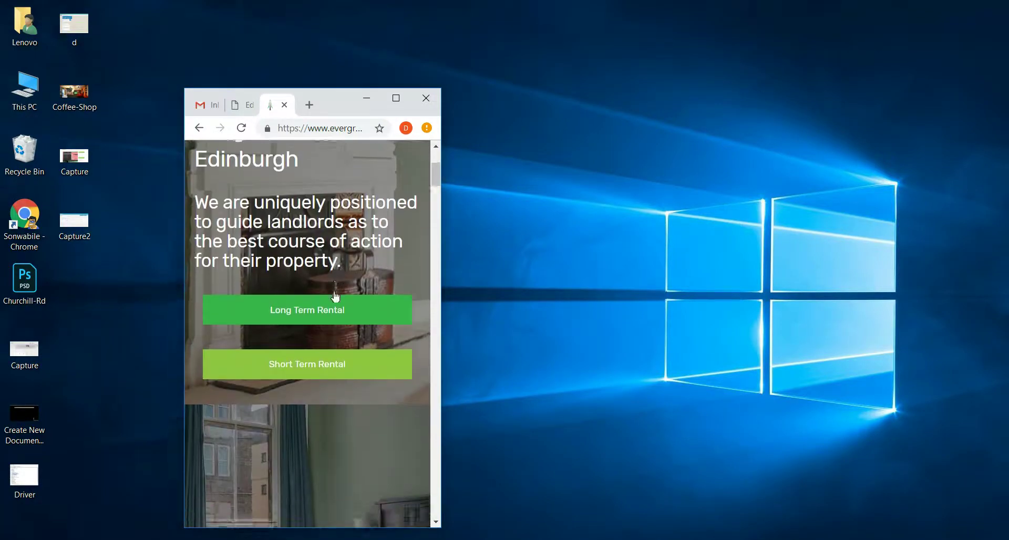
pyautogui.scroll(-3, 275, 284)
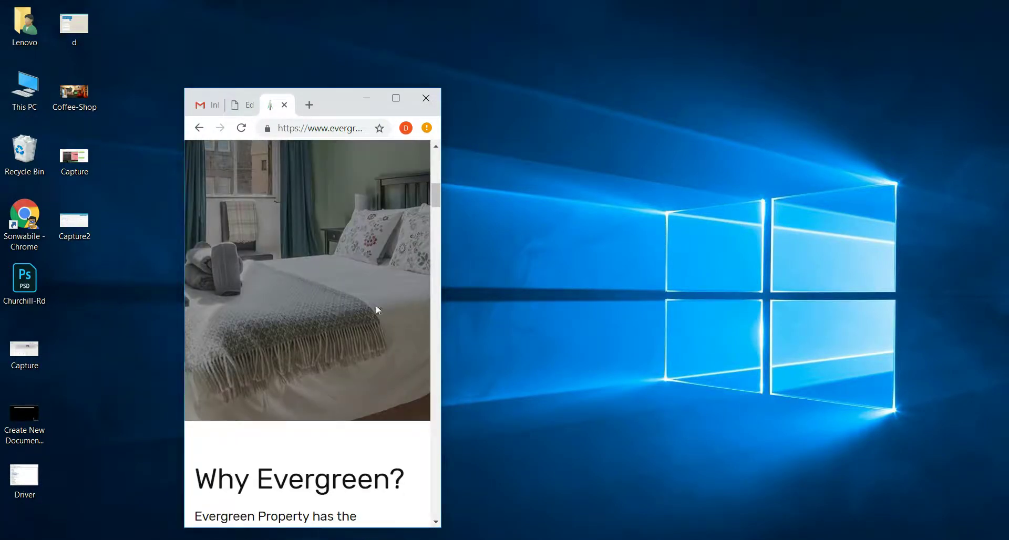
pyautogui.scroll(8, 349, 288)
pyautogui.scroll(3, 355, 317)
pyautogui.scroll(-1, 355, 317)
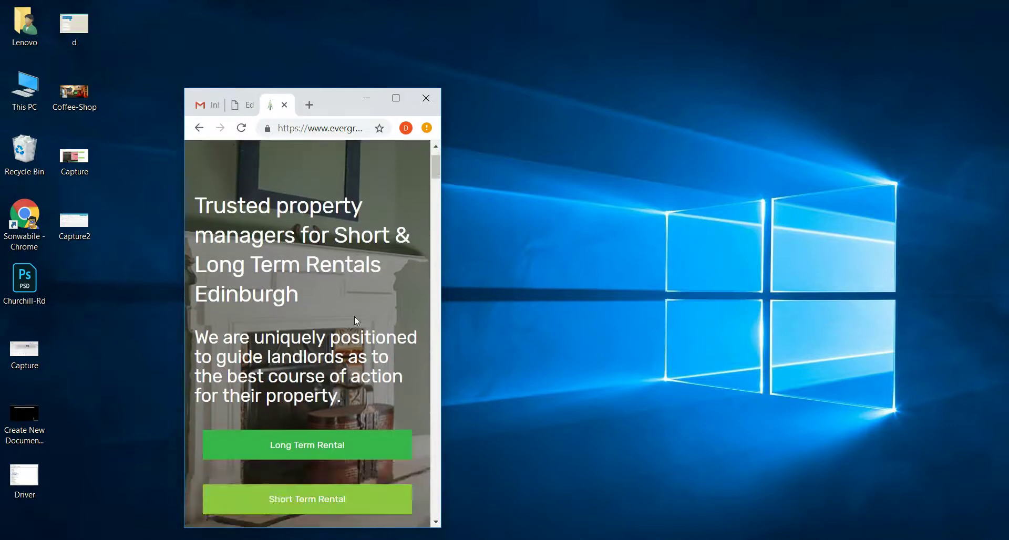
pyautogui.scroll(1, 351, 269)
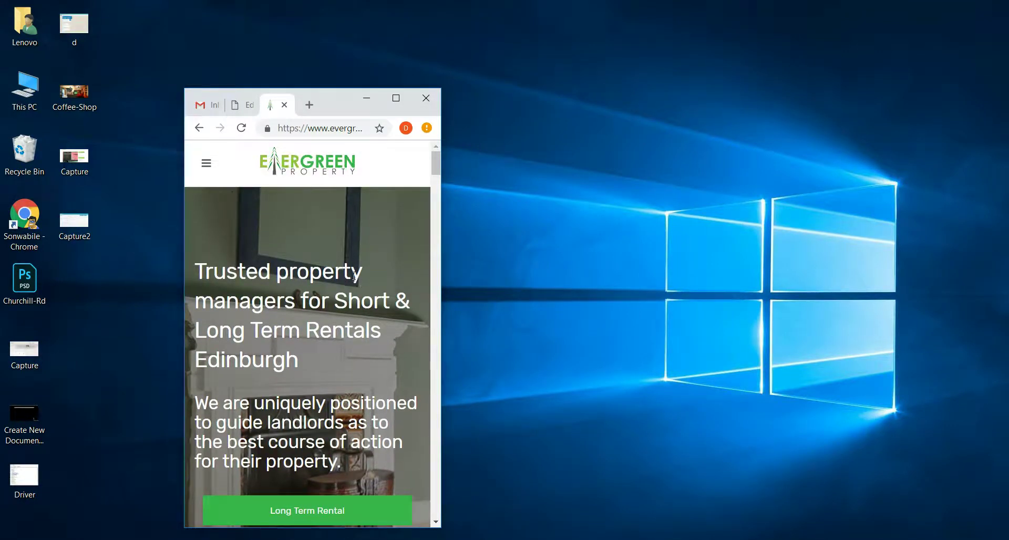
pyautogui.scroll(-1, 317, 333)
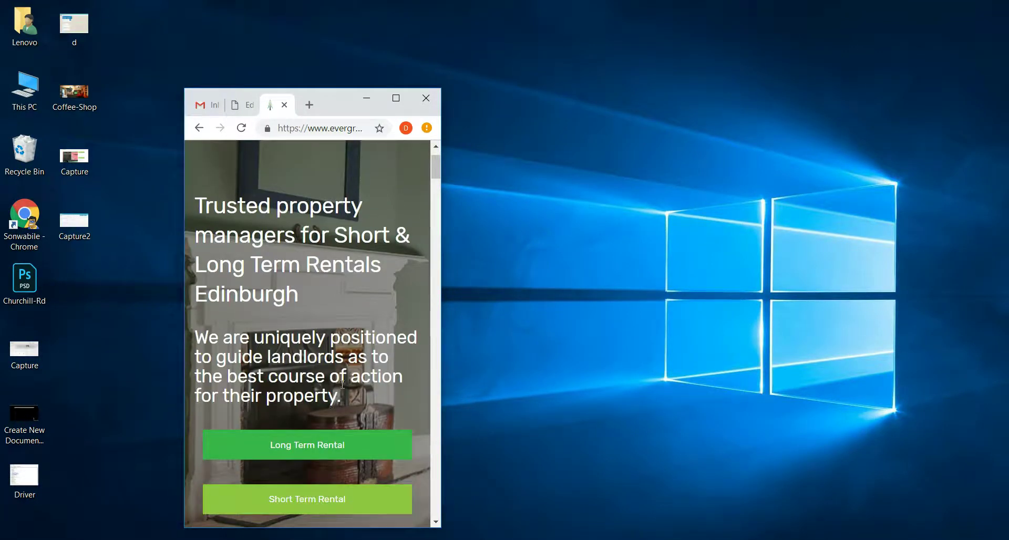
pyautogui.scroll(-3, 333, 349)
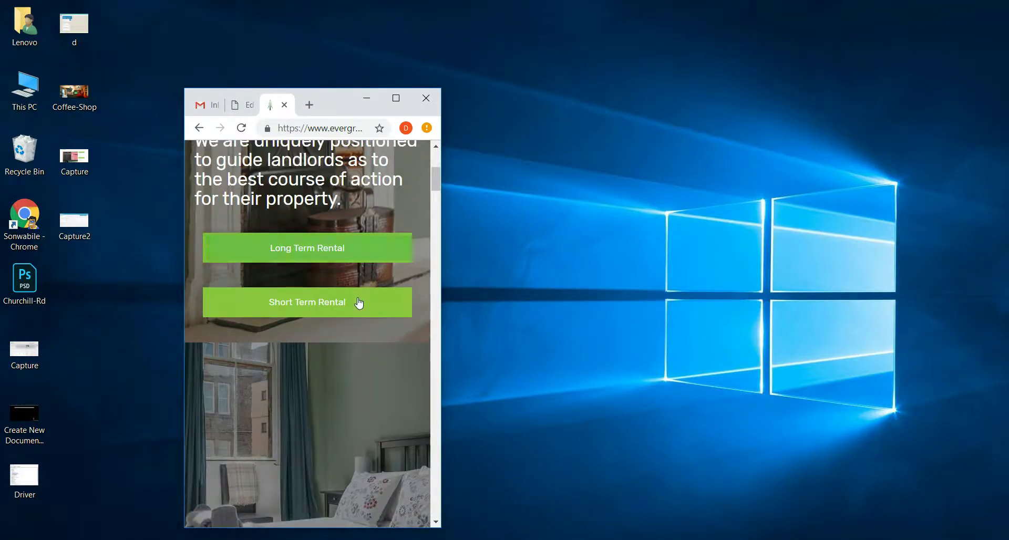
pyautogui.scroll(4, 387, 219)
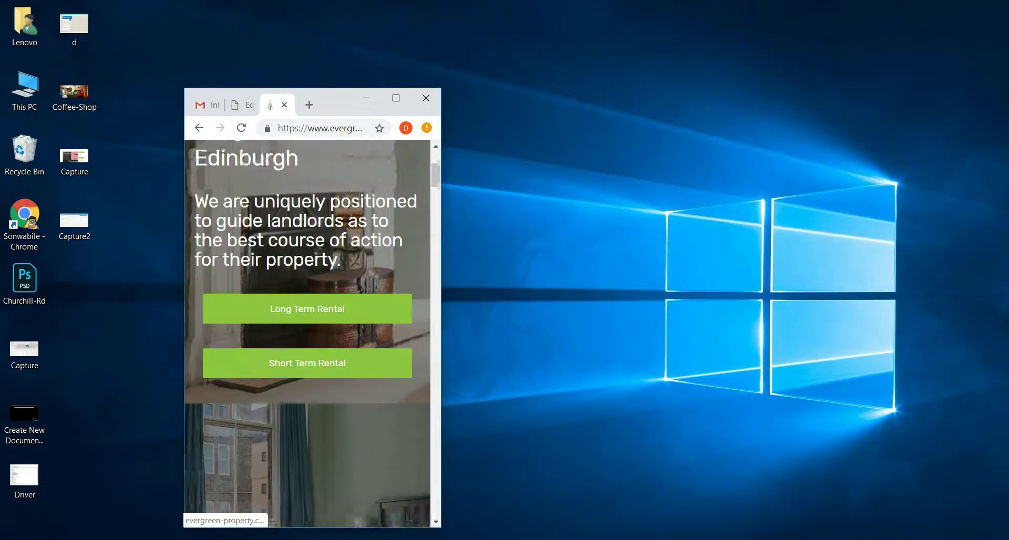
pyautogui.scroll(-8, 306, 374)
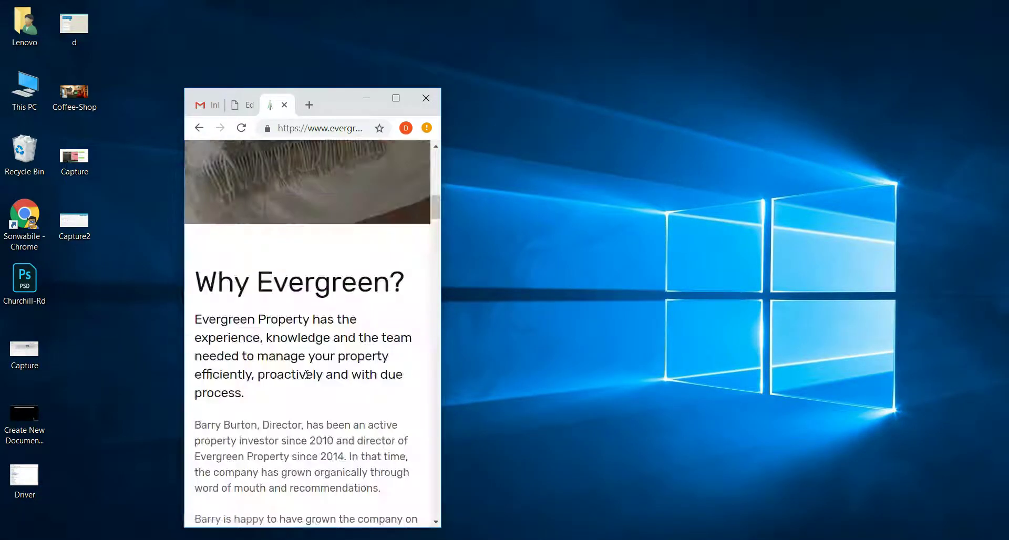
pyautogui.scroll(4, 317, 310)
# Step: Restore the browser to full size and compare the second page builder row with the desktop homepage's hero and appraisal form
pyautogui.click(396, 99)
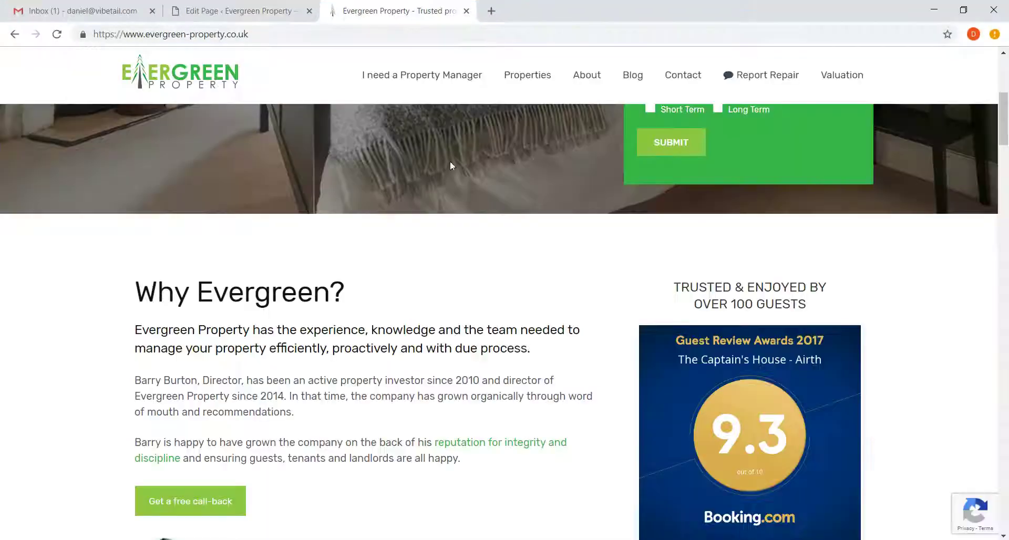
pyautogui.click(273, 7)
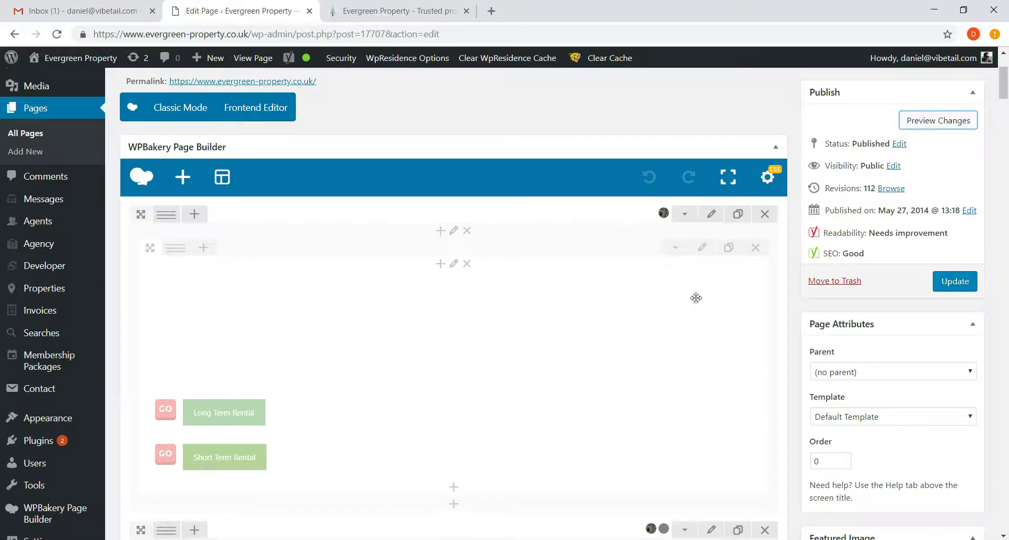
pyautogui.scroll(-6, 628, 328)
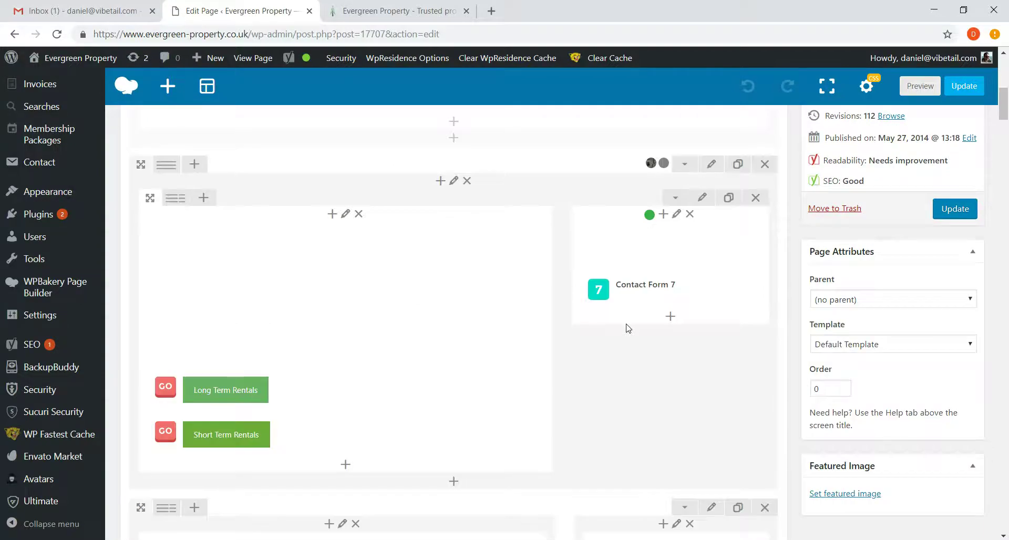
pyautogui.click(387, 11)
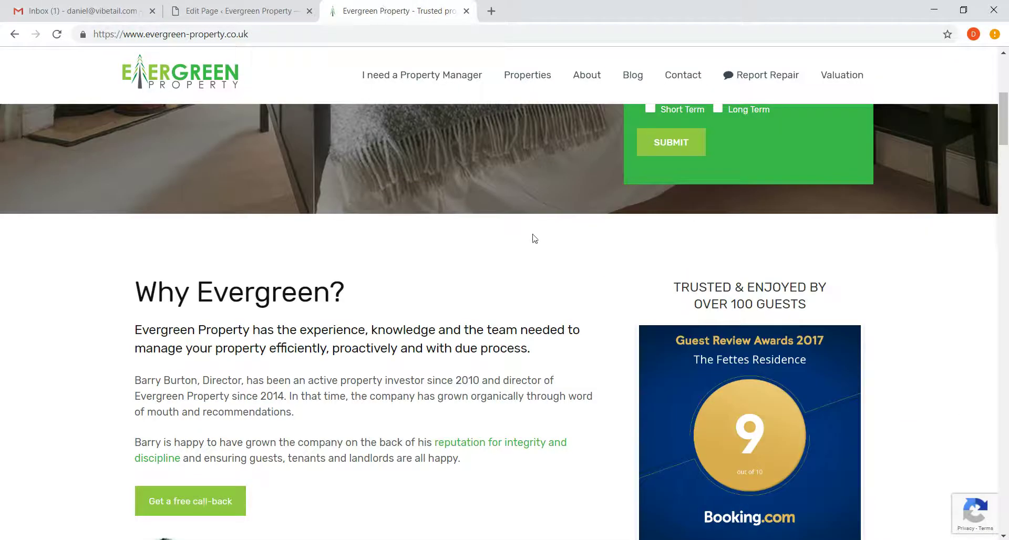
pyautogui.scroll(1, 531, 239)
pyautogui.scroll(6, 519, 246)
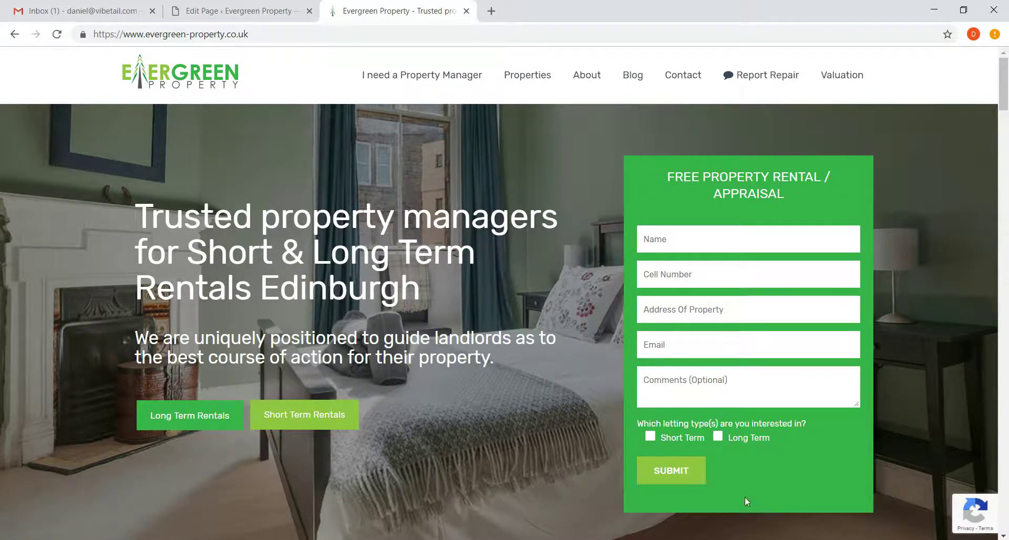
# Step: Inspect the custom column layout of the hero's inner row in the page editor and close the Row Layout settings
pyautogui.click(264, 11)
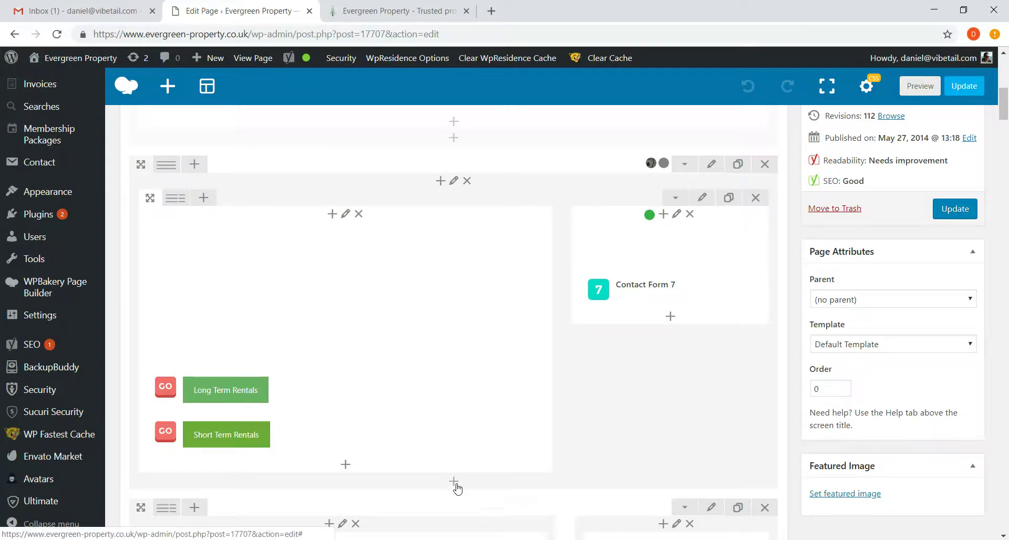
pyautogui.moveTo(175, 198)
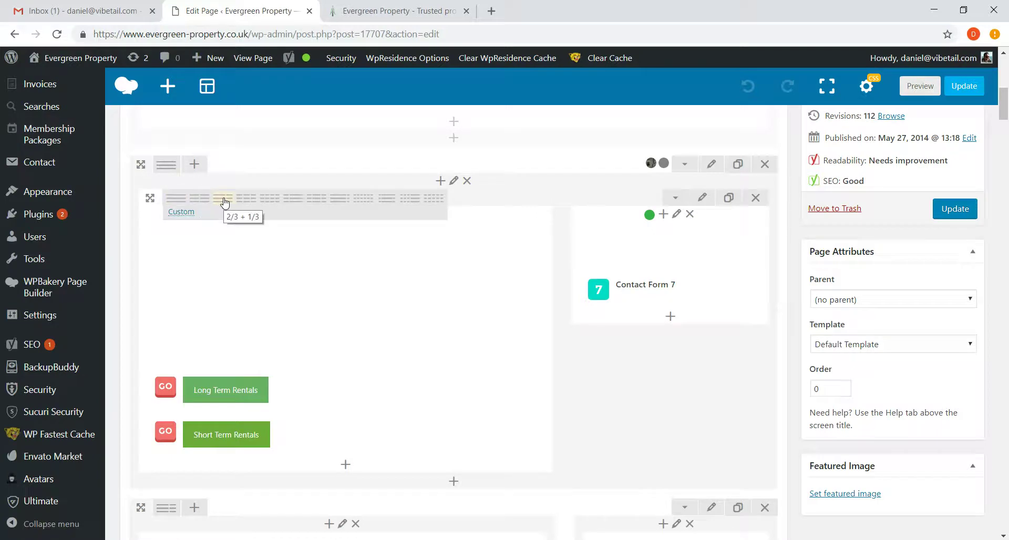
pyautogui.click(181, 213)
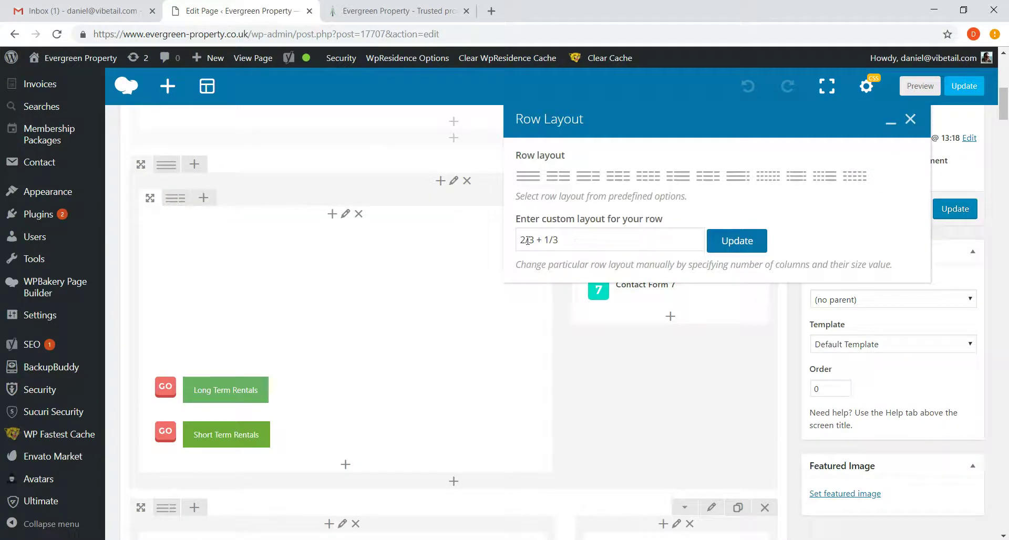
pyautogui.click(910, 120)
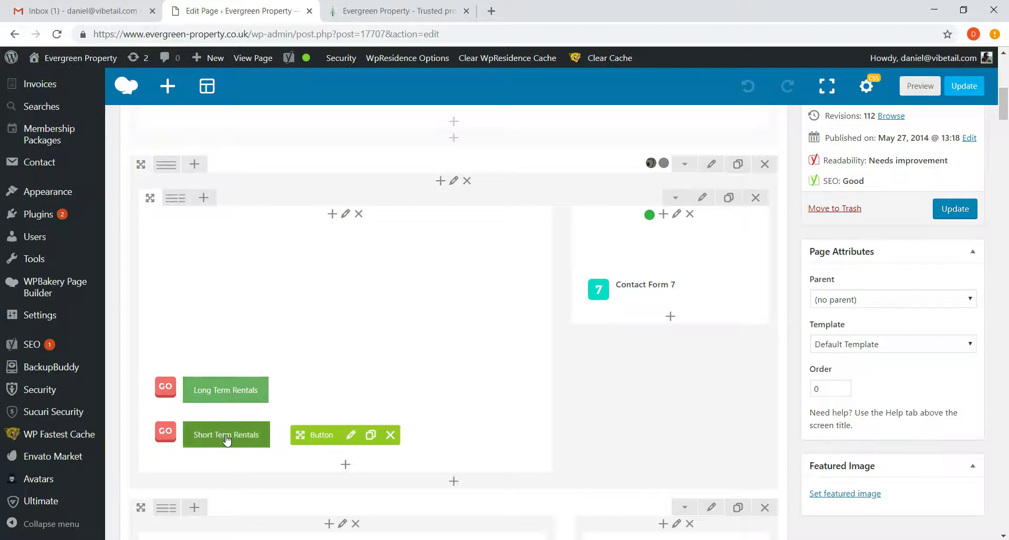
# Step: Open the settings of the hero's Long Term Rentals button and compare its text with the button on the live homepage
pyautogui.click(392, 6)
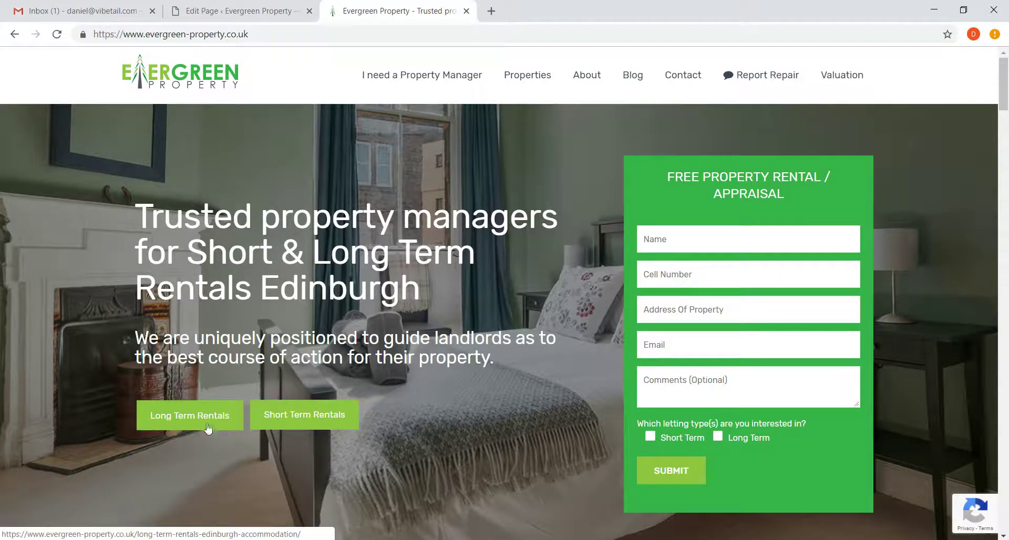
pyautogui.click(243, 13)
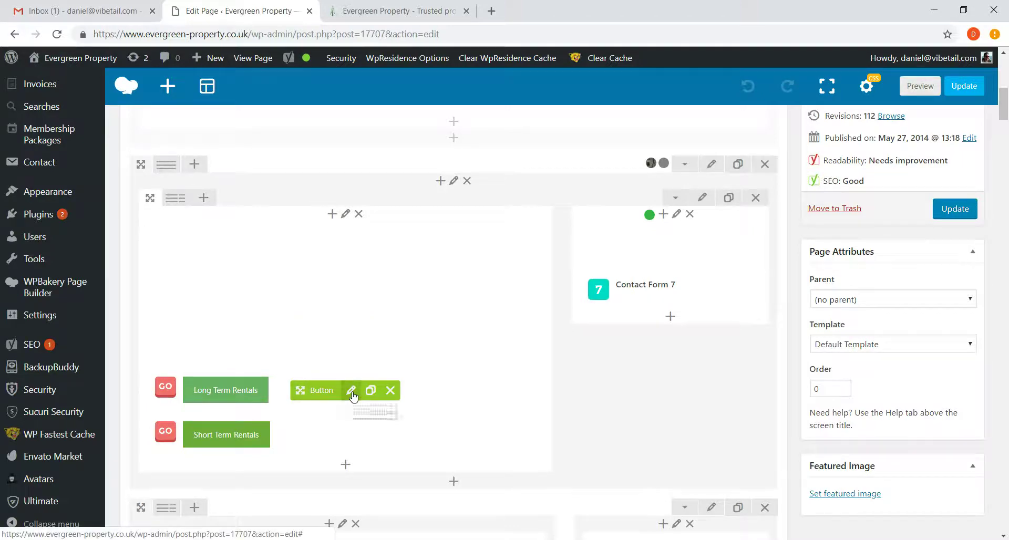
pyautogui.click(352, 391)
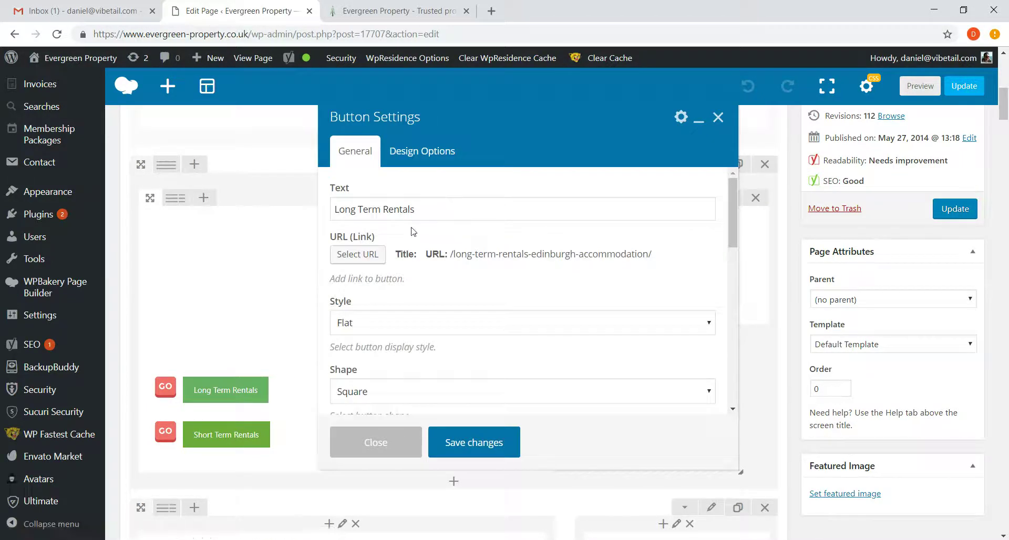
pyautogui.tripleClick(408, 209)
pyautogui.click(362, 12)
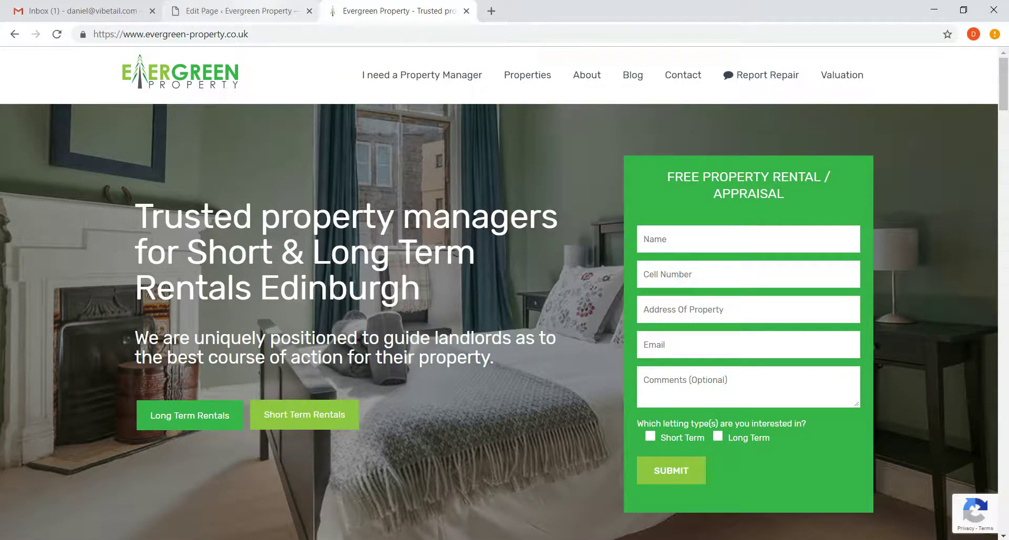
pyautogui.click(196, 7)
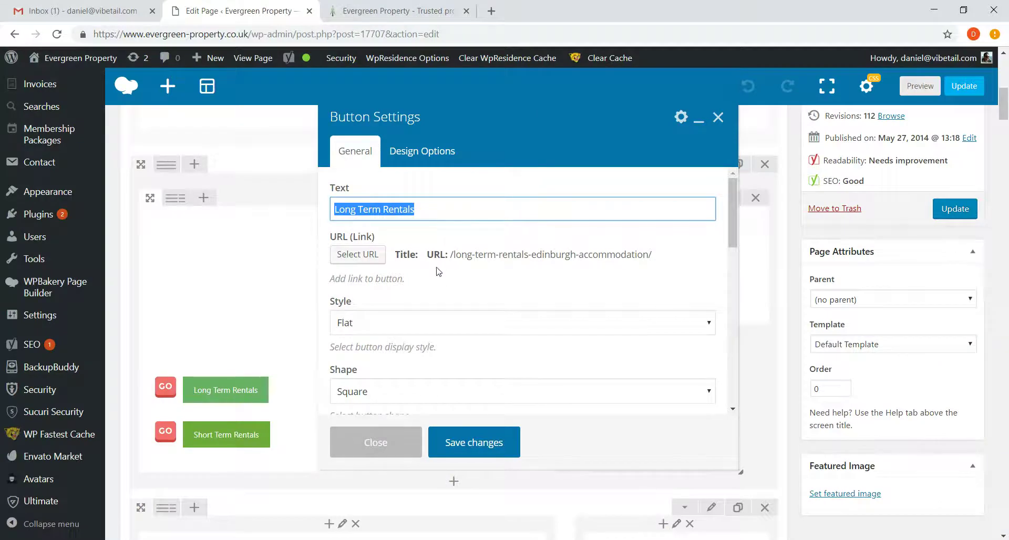
pyautogui.doubleClick(375, 211)
pyautogui.click(350, 208)
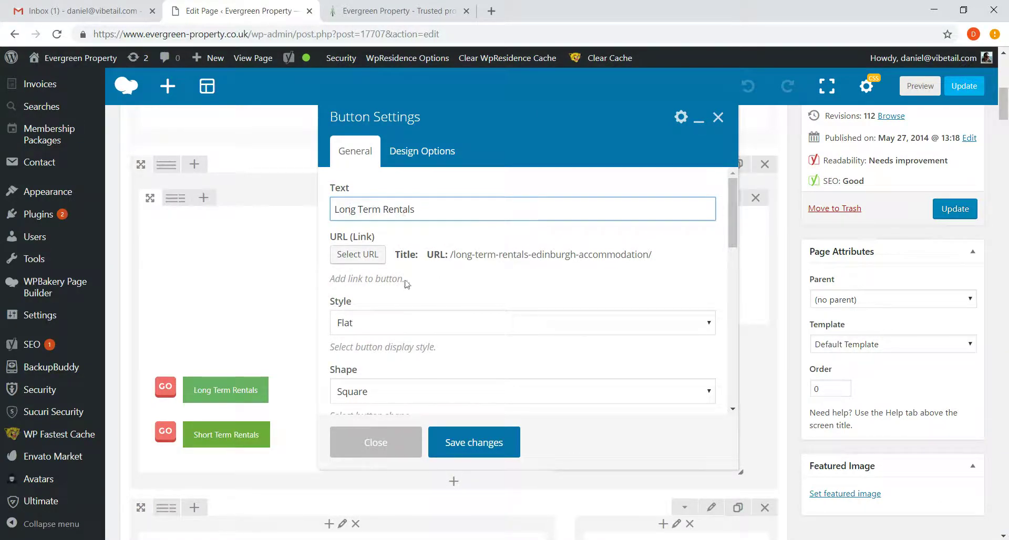
# Step: Open the Long Term Rentals button's link options, check the destination URL, and close them without setting a link
pyautogui.click(370, 255)
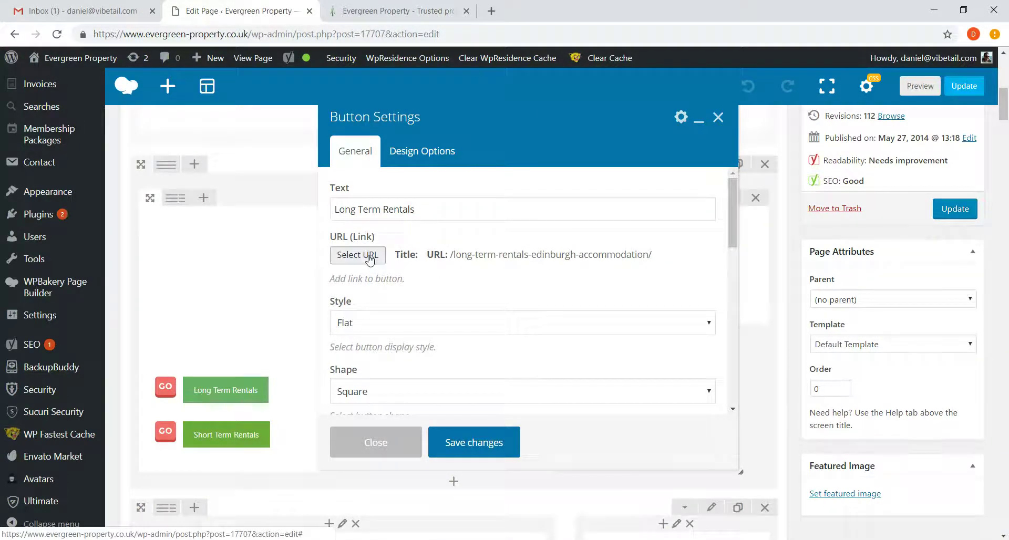
pyautogui.click(431, 281)
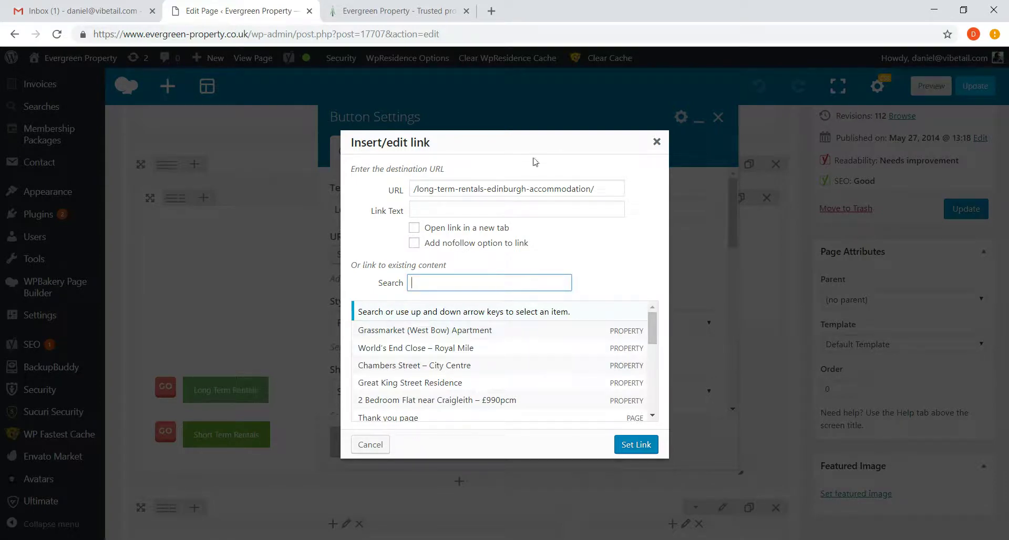
pyautogui.click(656, 141)
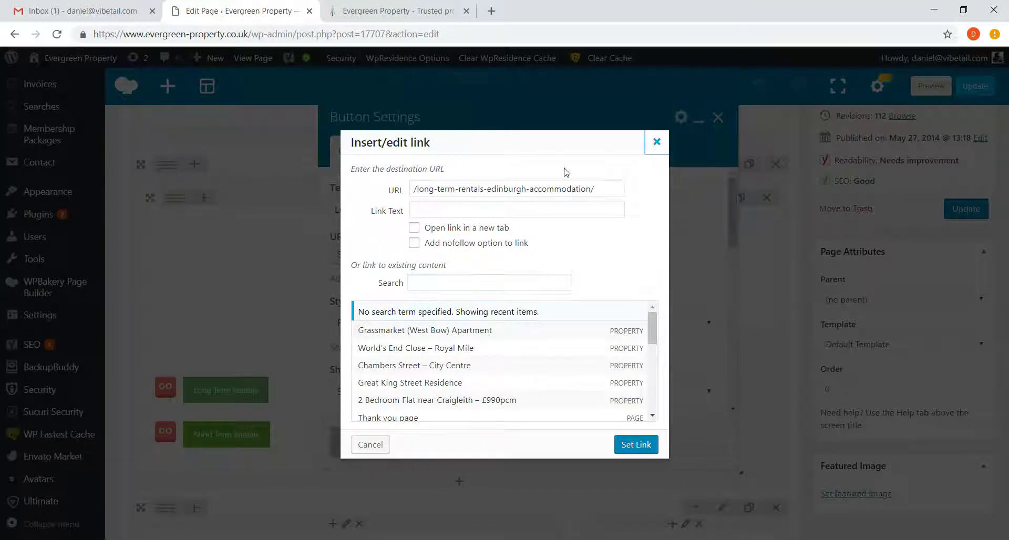
# Step: Highlight part of the hero's tagline on the live homepage and close the button settings in the editor without saving
pyautogui.click(400, 11)
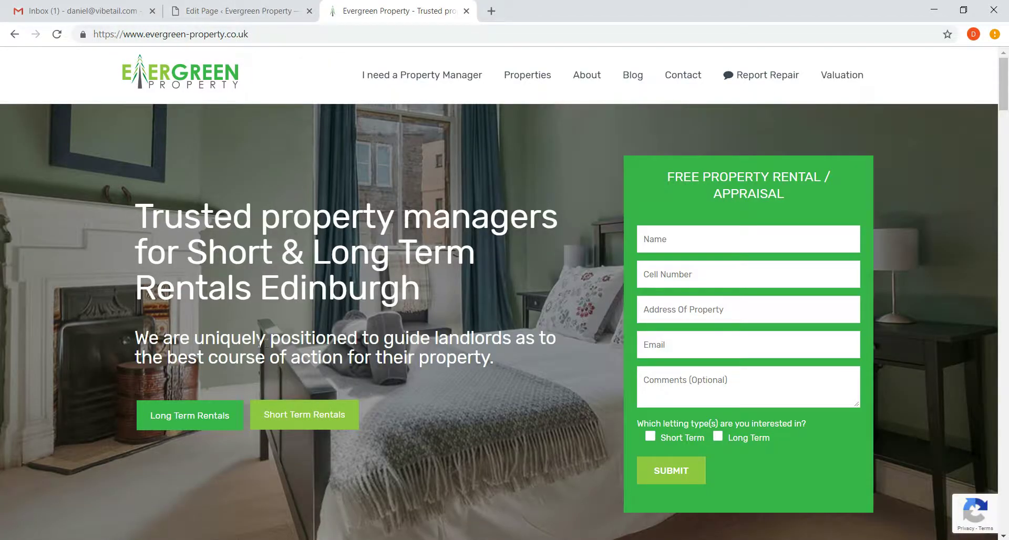
pyautogui.moveTo(256, 338); pyautogui.dragTo(438, 357)
pyautogui.click(242, 11)
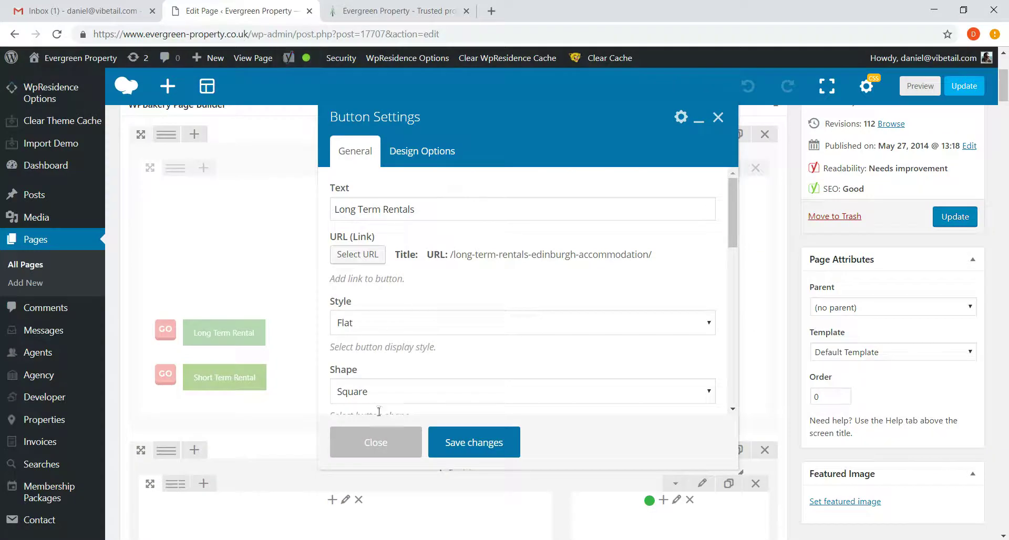
pyautogui.click(372, 441)
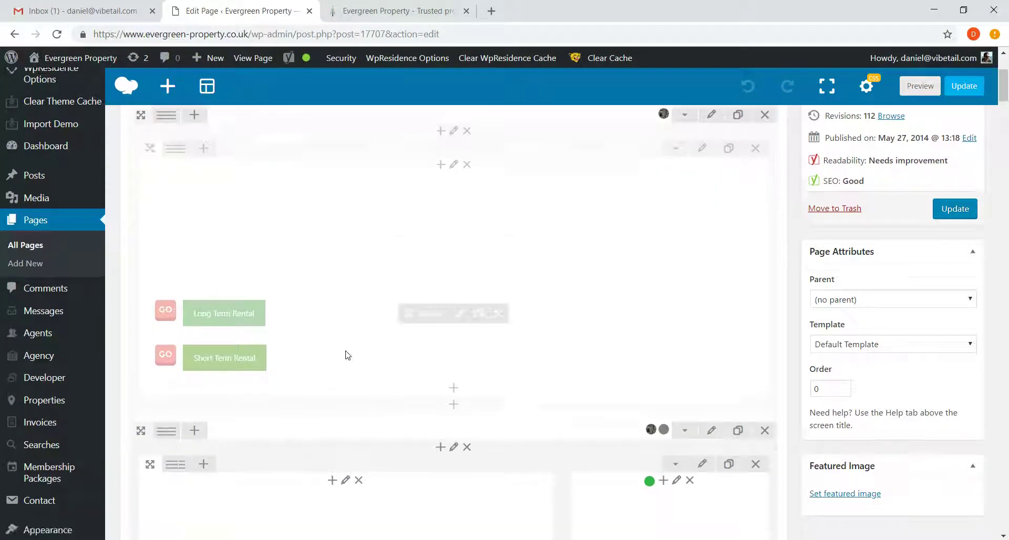
# Step: Copy the hero heading from the live homepage and open the settings of its Text Block in the page editor
pyautogui.scroll(-5, 344, 354)
pyautogui.moveTo(309, 290); pyautogui.dragTo(331, 295)
pyautogui.hotkey('ctrl', 'Tab')
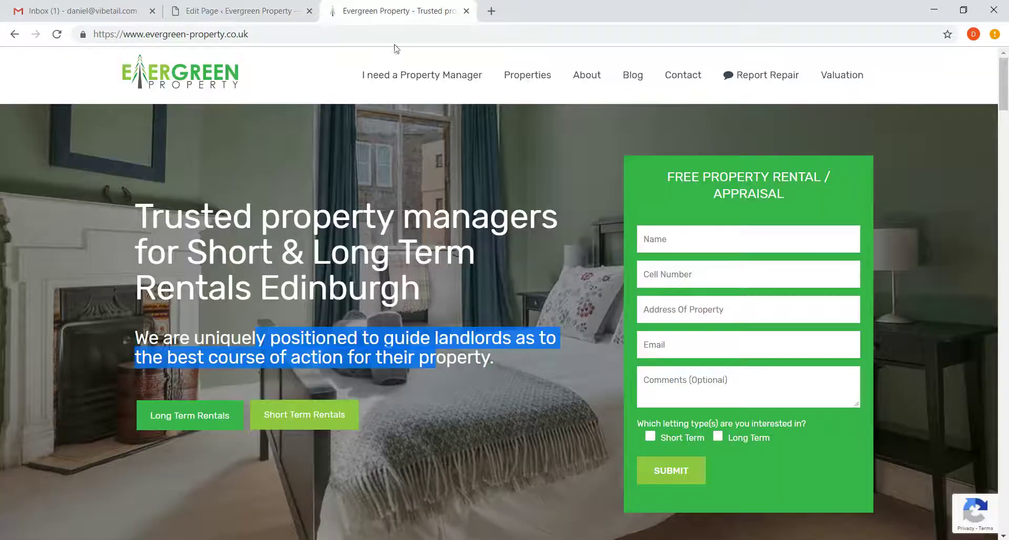
pyautogui.moveTo(135, 204); pyautogui.dragTo(423, 295)
pyautogui.hotkey('ctrl', 'c')
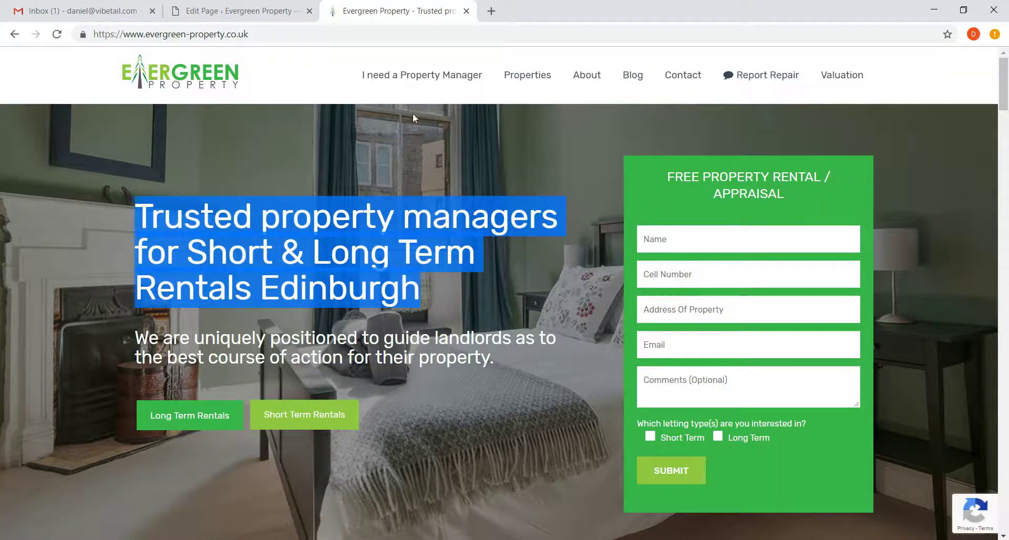
pyautogui.click(235, 6)
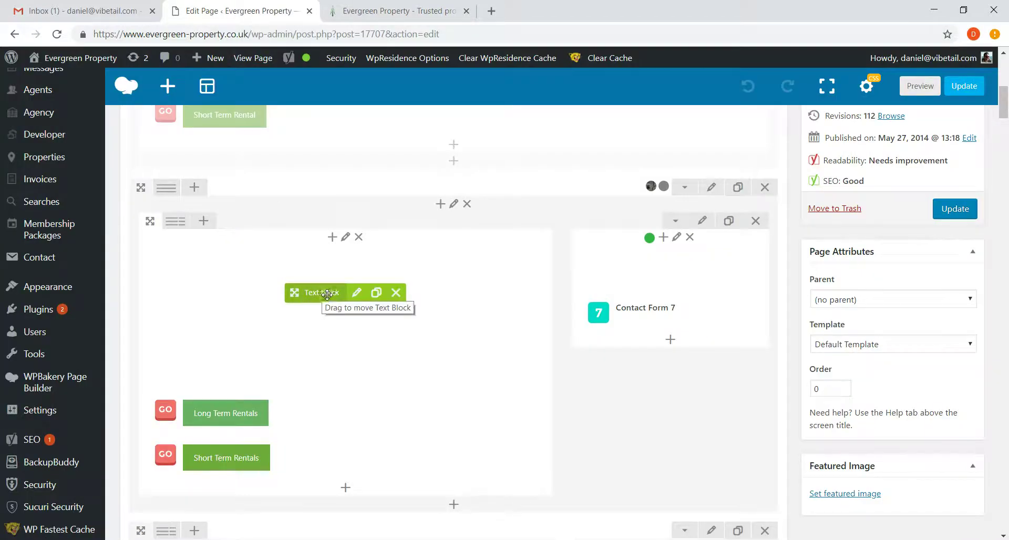
pyautogui.click(357, 293)
# Step: Compare the heading in the Text Block settings with the live hero heading and enlarge the text area to show it fully
pyautogui.click(399, 12)
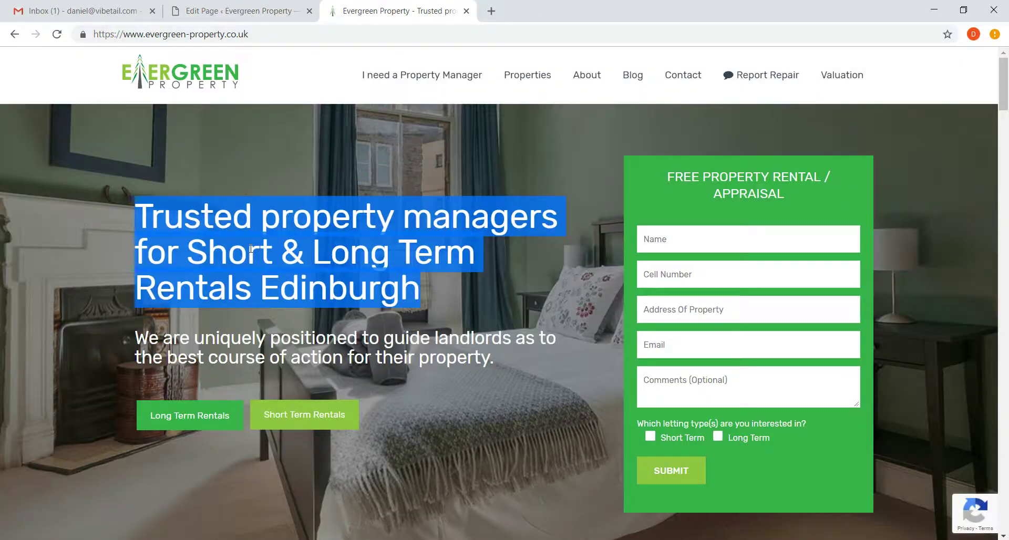
pyautogui.click(256, 6)
pyautogui.click(439, 363)
pyautogui.hotkey('ctrl', 'v')
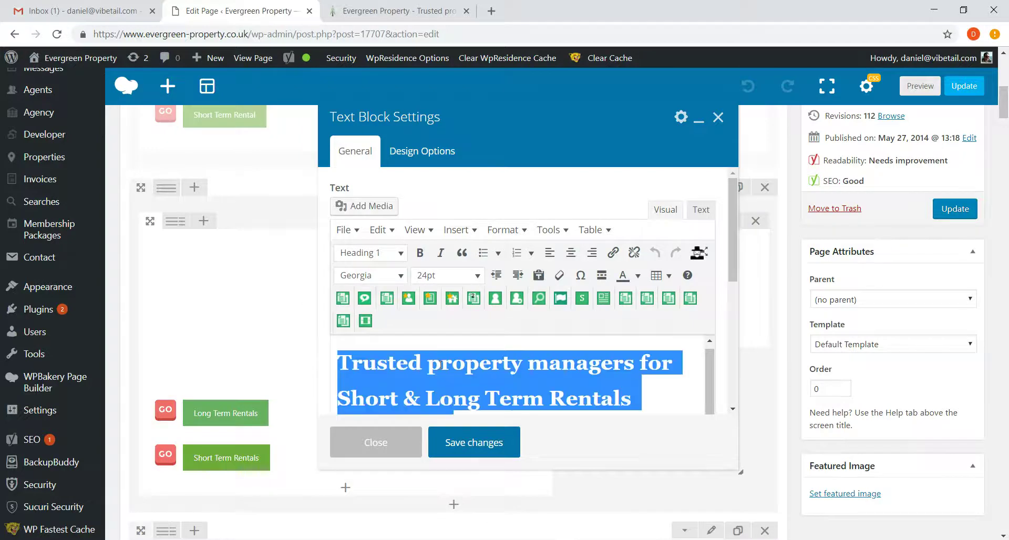
pyautogui.scroll(-1, 492, 376)
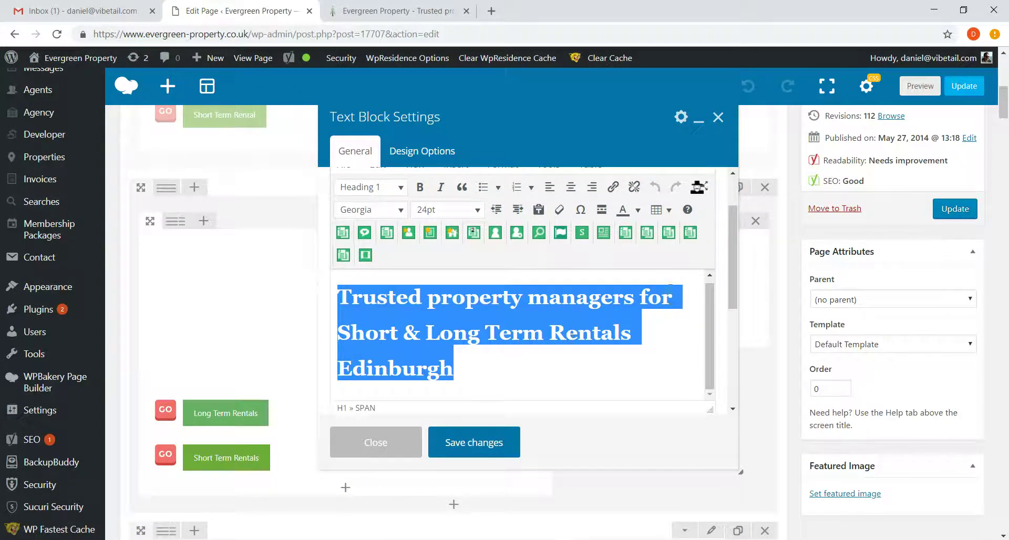
pyautogui.moveTo(711, 413); pyautogui.dragTo(718, 444)
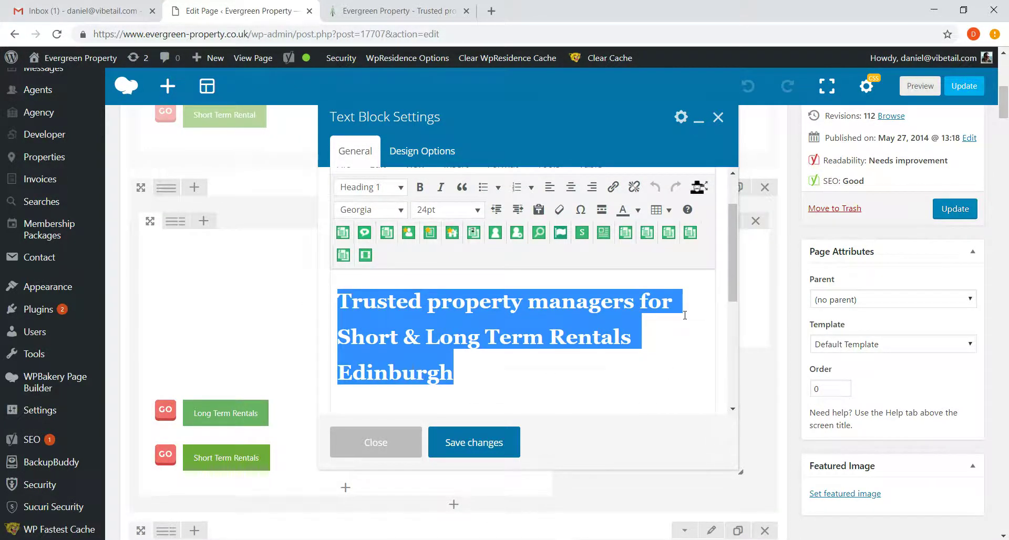
pyautogui.scroll(1, 683, 294)
pyautogui.scroll(-1, 670, 226)
pyautogui.scroll(1, 651, 267)
# Step: View the heading's HTML source and examine the h1 and span tags surrounding its text
pyautogui.click(700, 210)
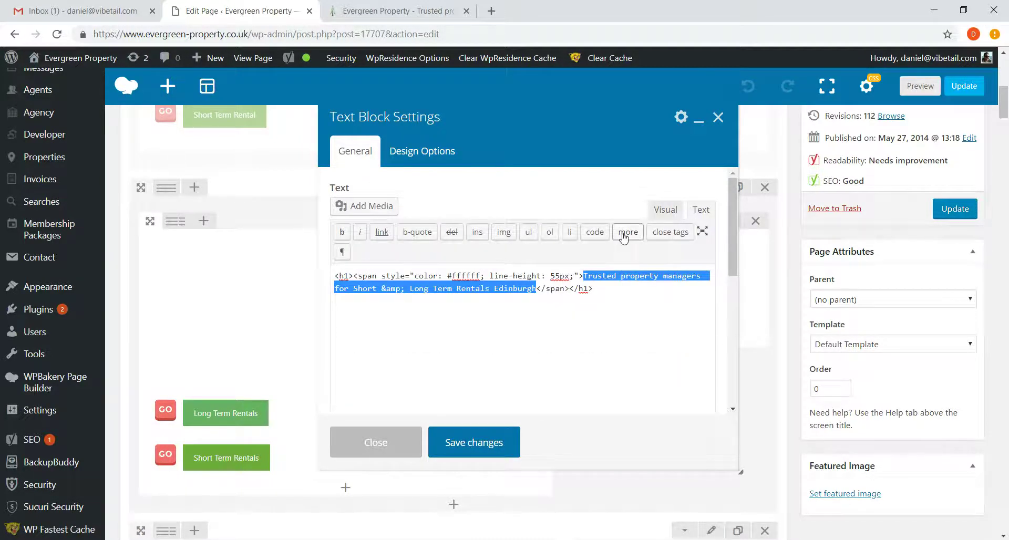
pyautogui.click(661, 212)
pyautogui.click(698, 213)
pyautogui.click(412, 289)
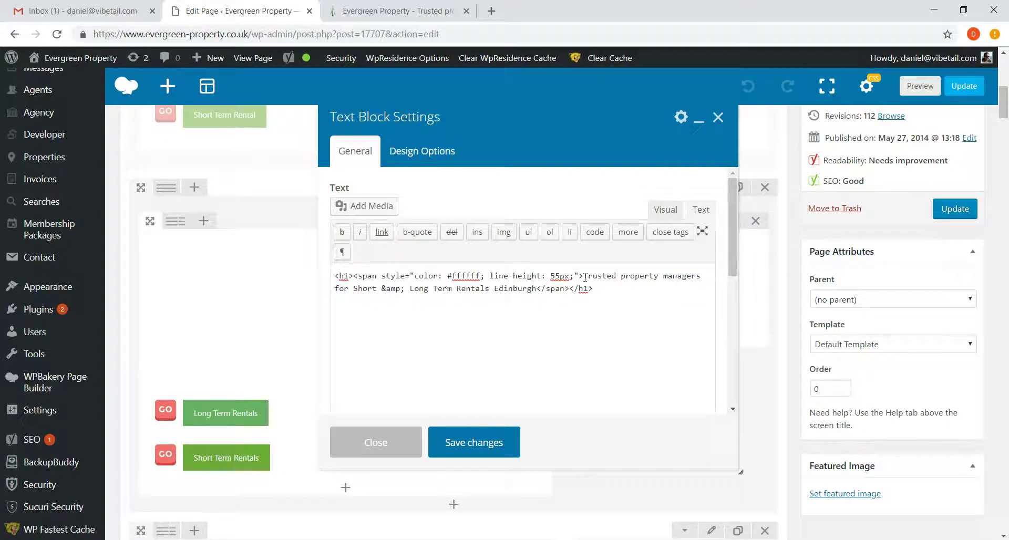
pyautogui.moveTo(583, 276); pyautogui.dragTo(317, 276)
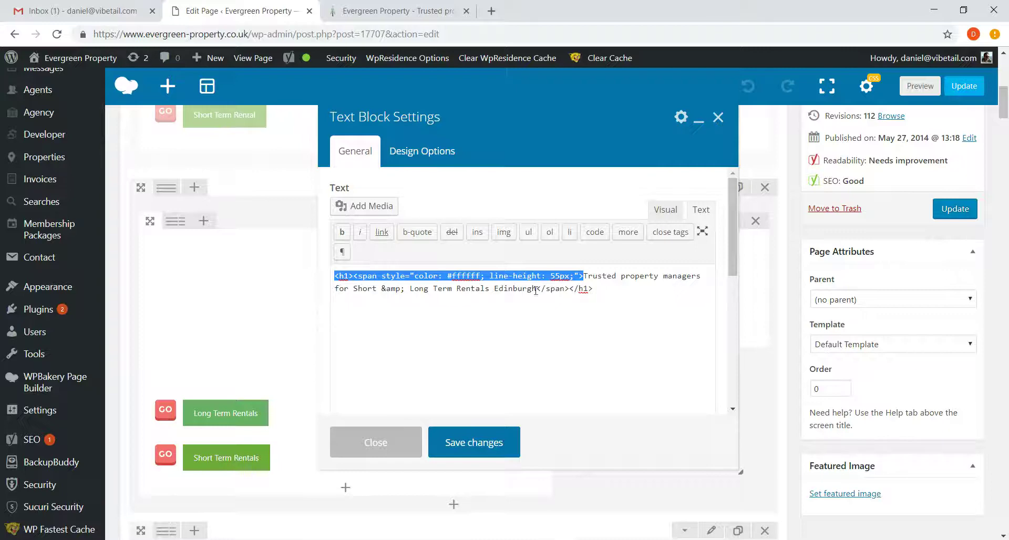
pyautogui.moveTo(535, 290); pyautogui.dragTo(761, 319)
pyautogui.click(584, 278)
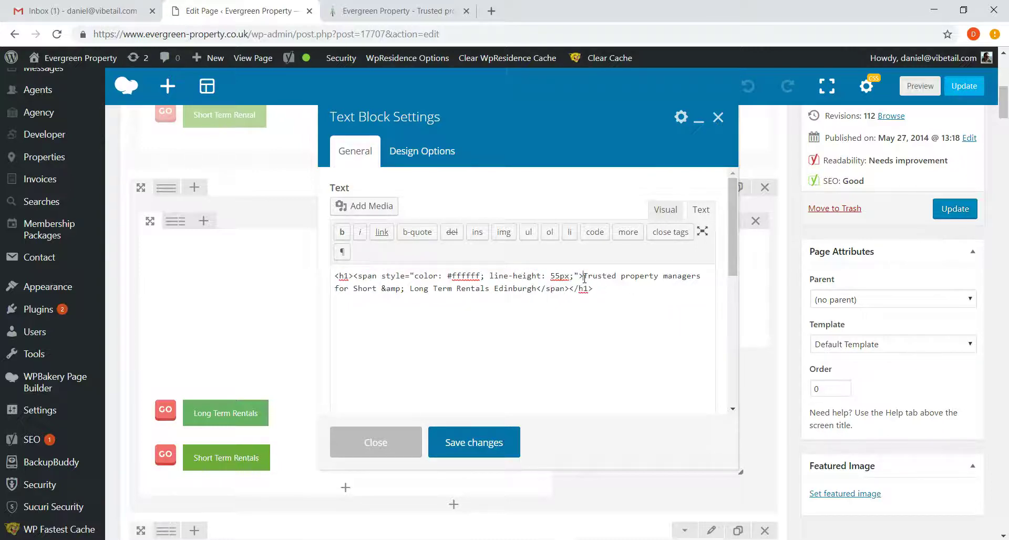
pyautogui.moveTo(585, 278); pyautogui.dragTo(535, 293)
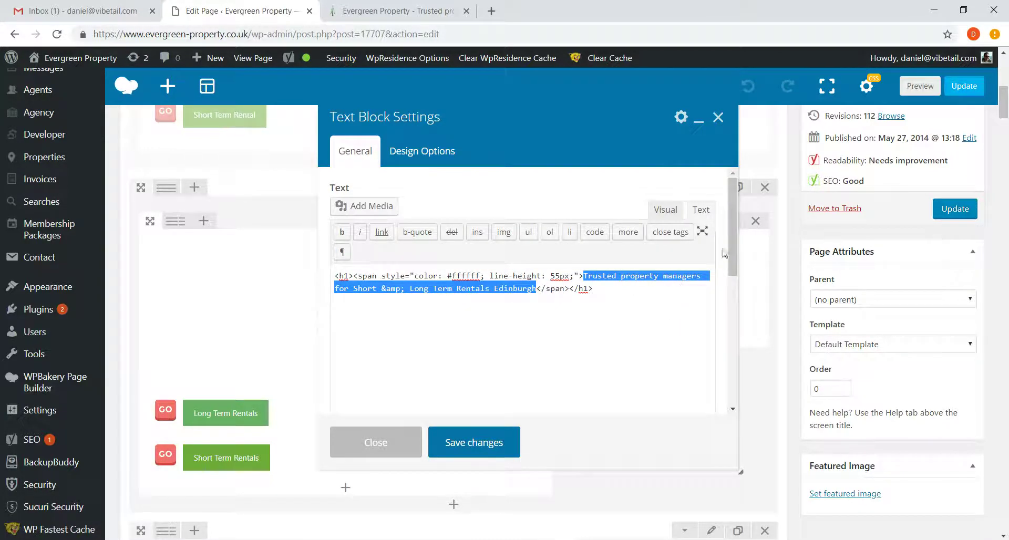
# Step: Return to the visual view and clear the formatting of the whole hero heading
pyautogui.click(665, 210)
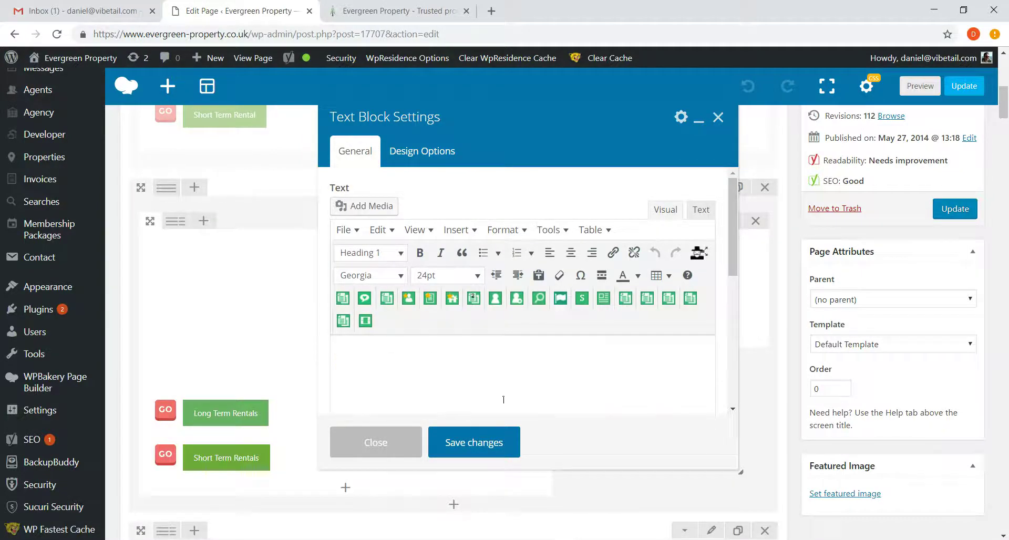
pyautogui.doubleClick(447, 376)
pyautogui.tripleClick(444, 382)
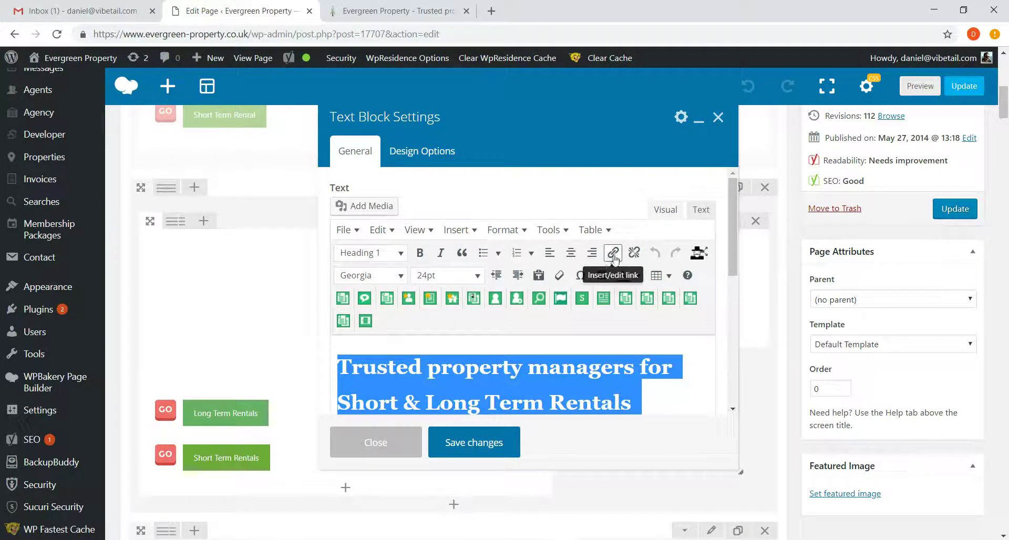
pyautogui.click(559, 275)
pyautogui.click(467, 397)
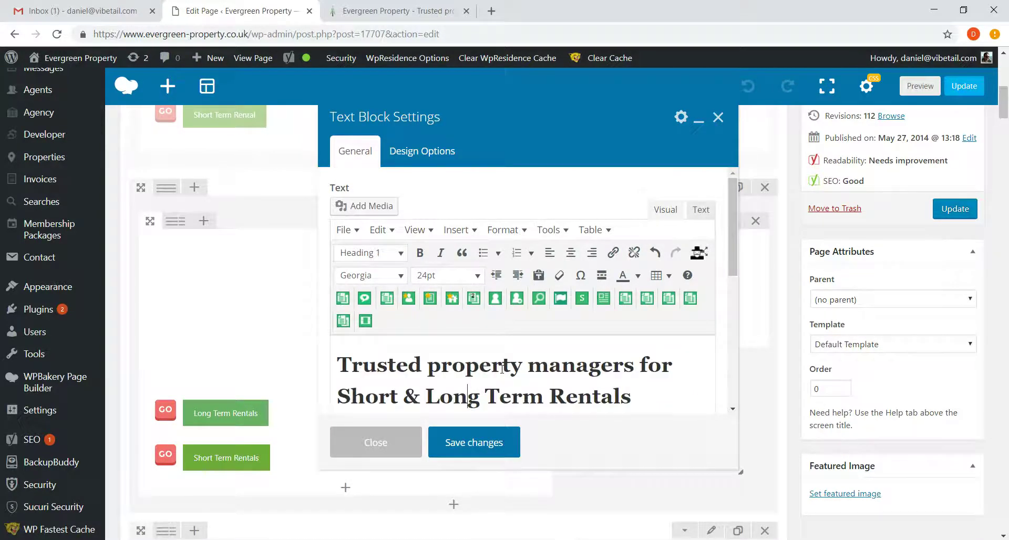
pyautogui.scroll(-2, 502, 369)
pyautogui.scroll(2, 500, 329)
# Step: Set the text colour of the entire hero heading to white and save the Text Block changes
pyautogui.moveTo(432, 369); pyautogui.dragTo(513, 366)
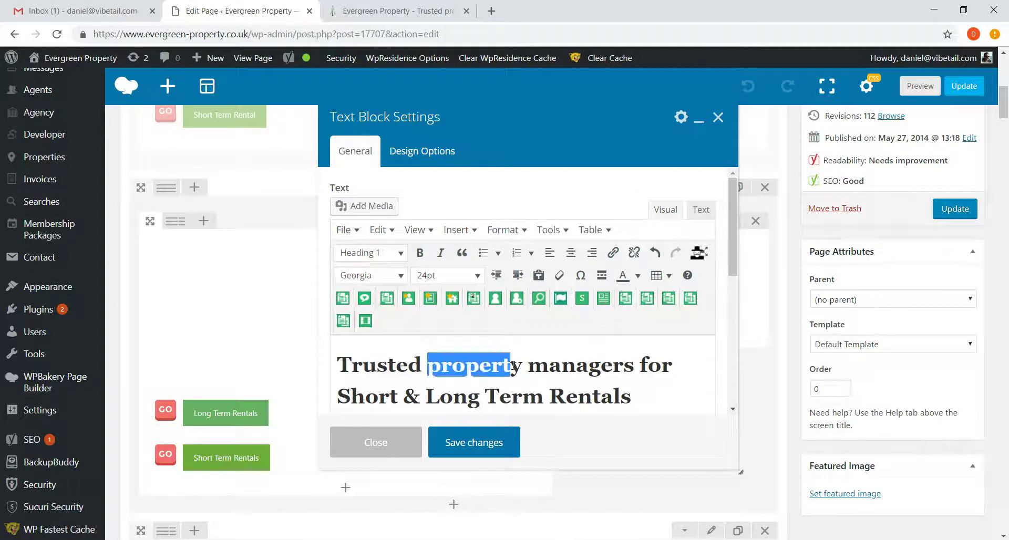
pyautogui.click(476, 367)
pyautogui.tripleClick(474, 367)
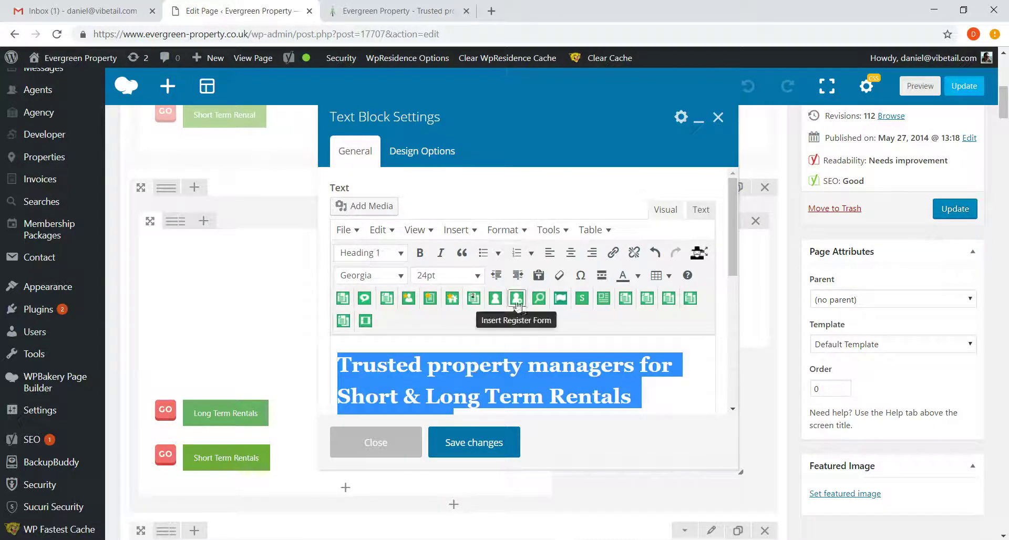
pyautogui.click(638, 275)
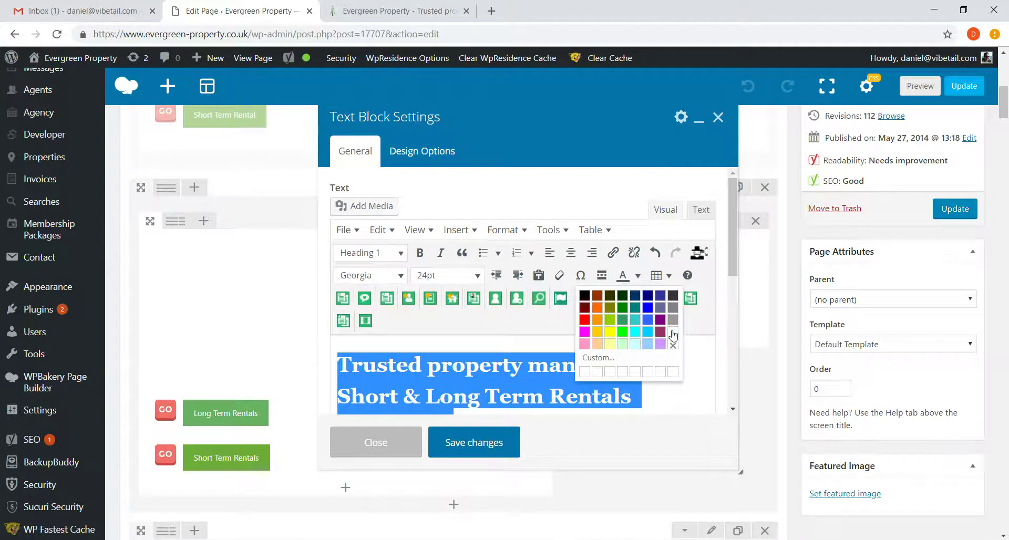
pyautogui.click(672, 335)
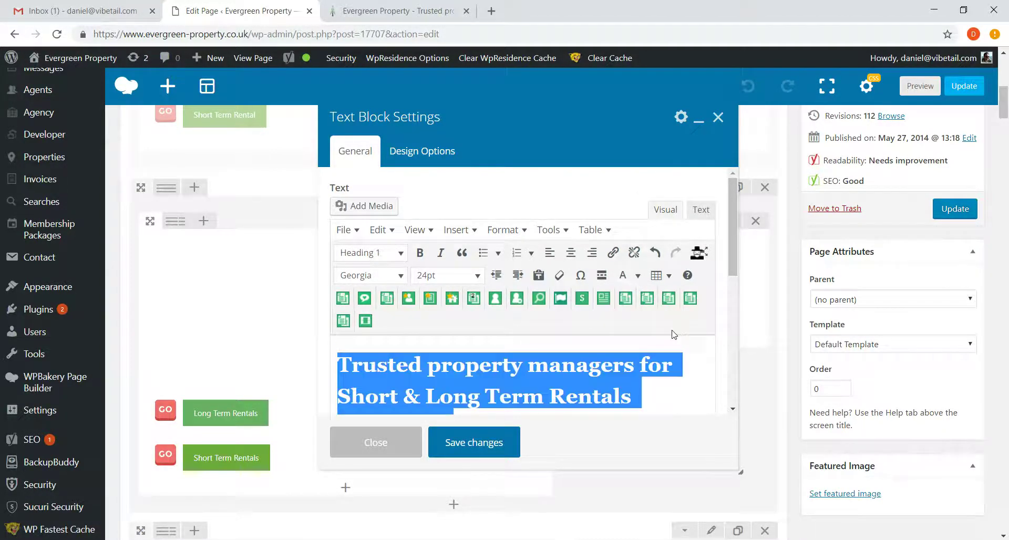
pyautogui.click(474, 442)
# Step: Compare where the hero heading and tagline lines end on the live homepage, and check their spacing from the appraisal form
pyautogui.hotkey('ctrl', 'Tab')
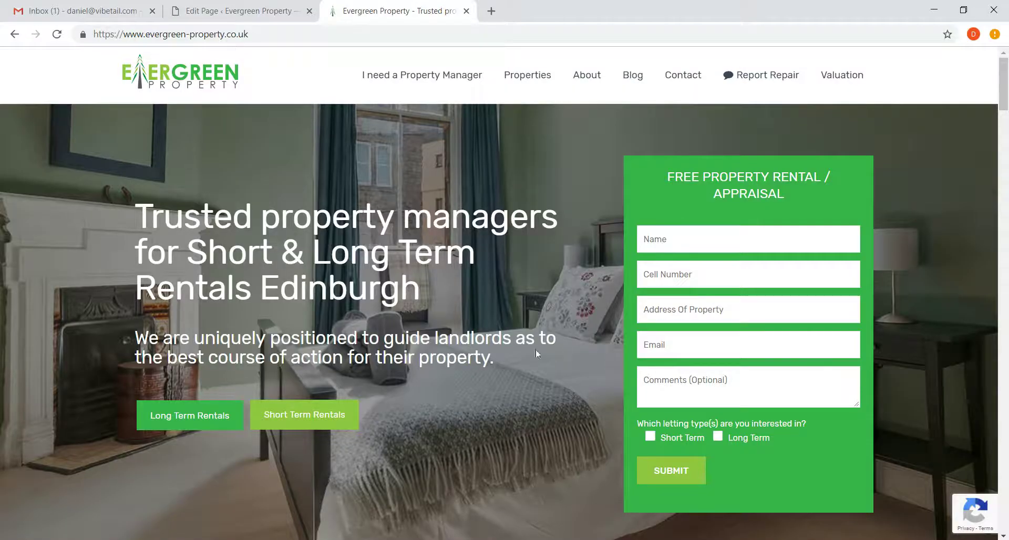
pyautogui.click(268, 9)
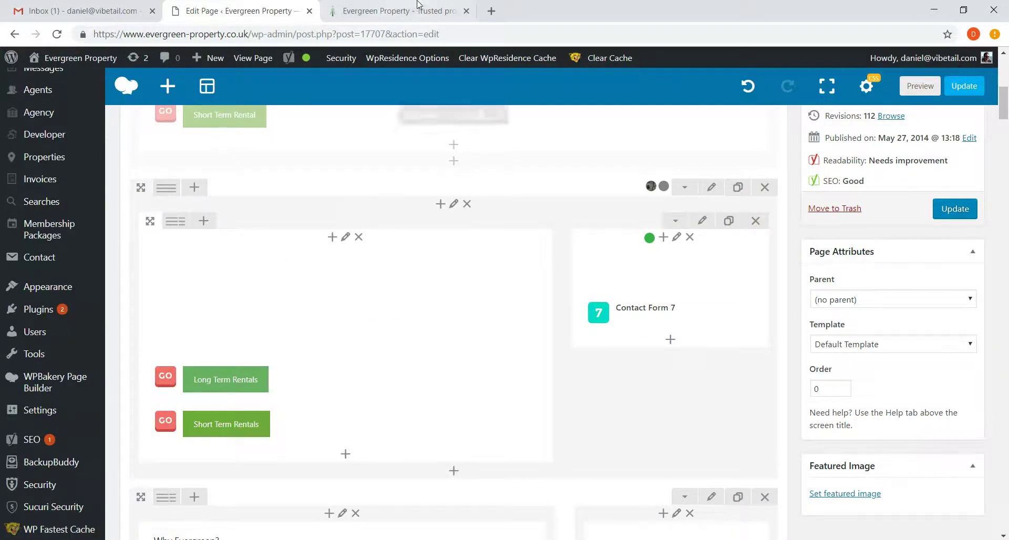
pyautogui.click(415, 11)
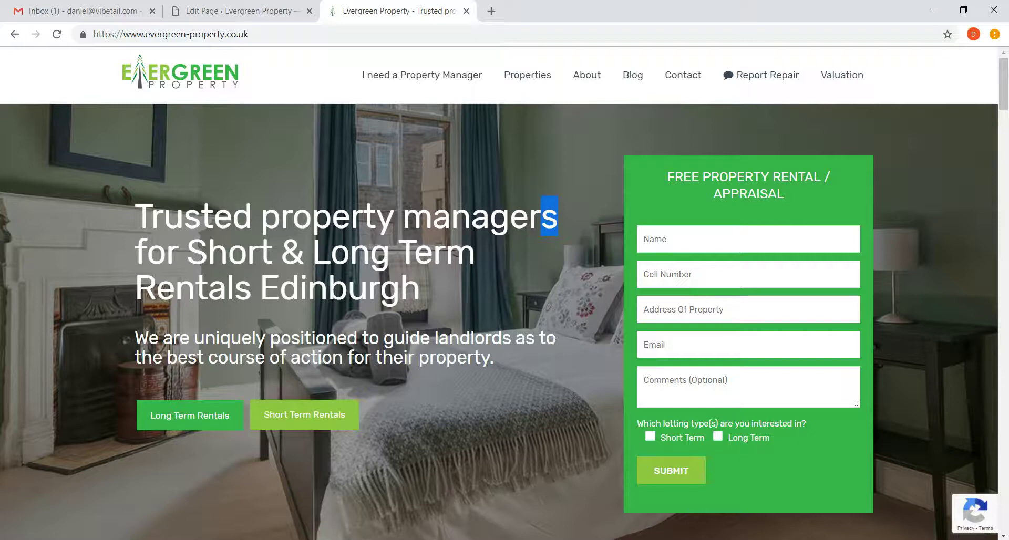
pyautogui.moveTo(526, 338); pyautogui.dragTo(556, 338)
pyautogui.click(556, 338)
pyautogui.moveTo(528, 216); pyautogui.dragTo(537, 364)
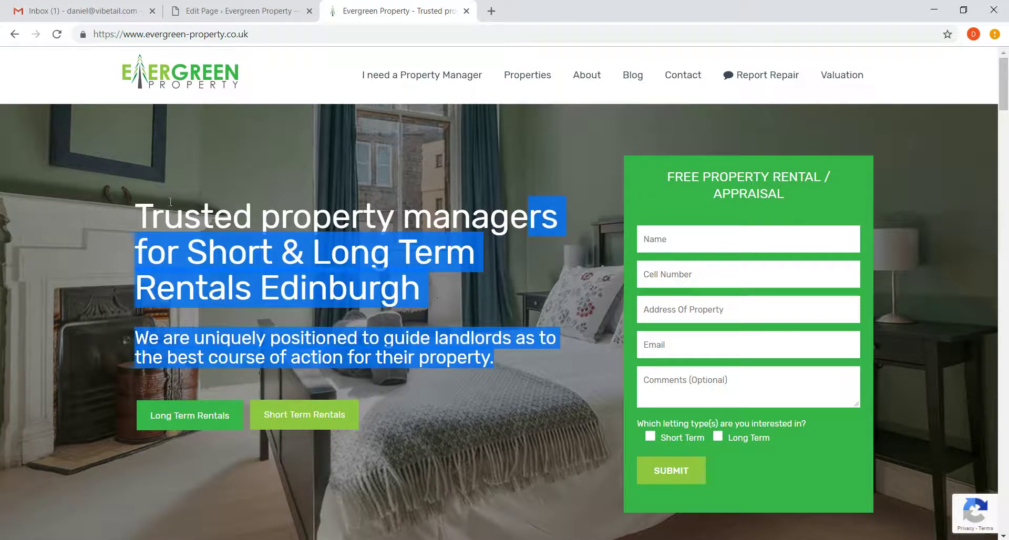
pyautogui.moveTo(834, 177); pyautogui.dragTo(394, 242)
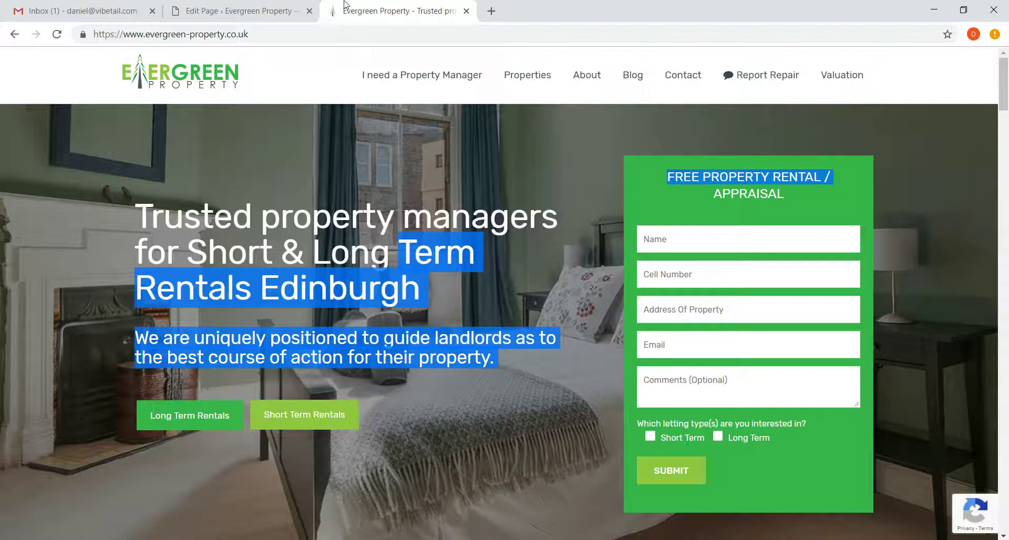
# Step: Set the right padding of the hero tagline's Text Block to 50px in its design options and save the changes
pyautogui.click(236, 10)
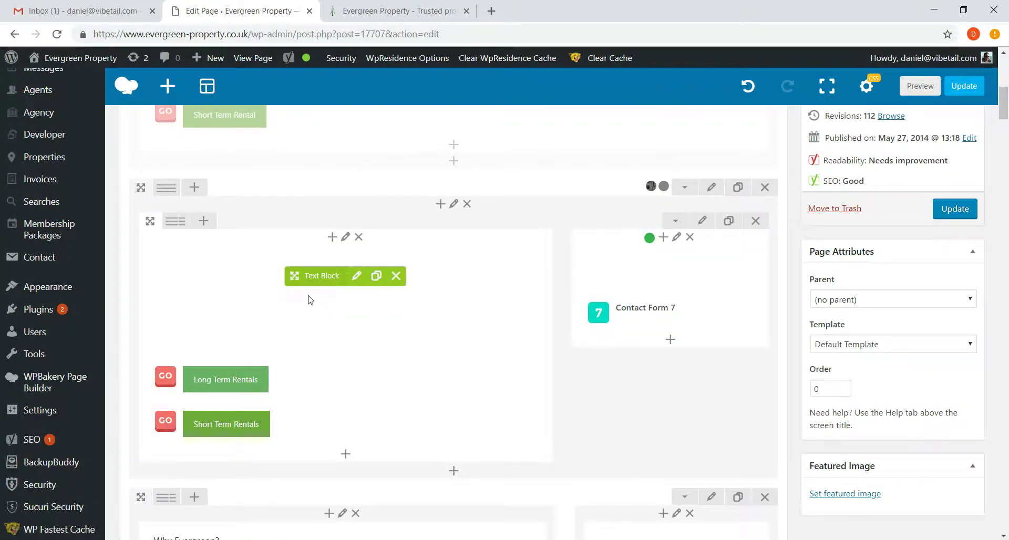
pyautogui.click(355, 336)
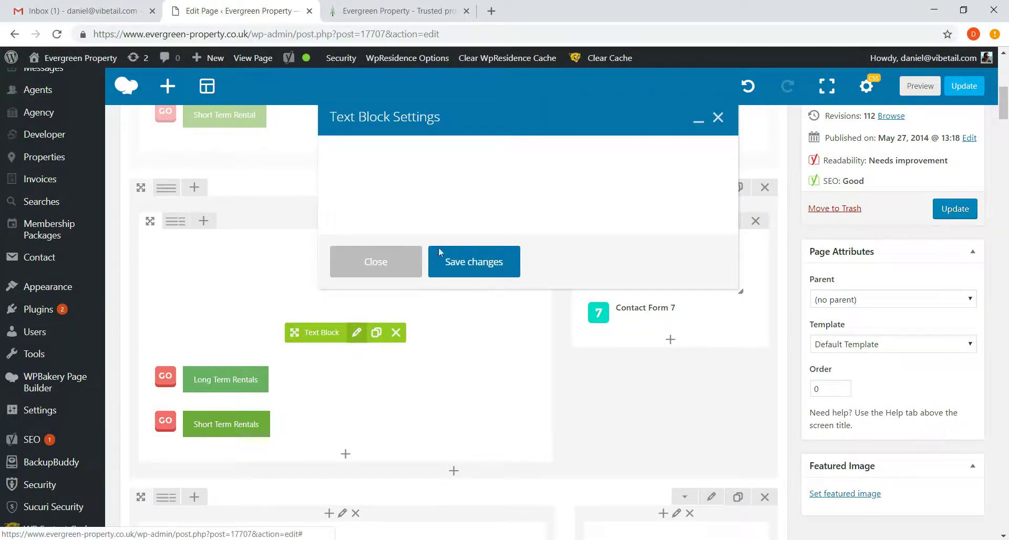
pyautogui.tripleClick(477, 365)
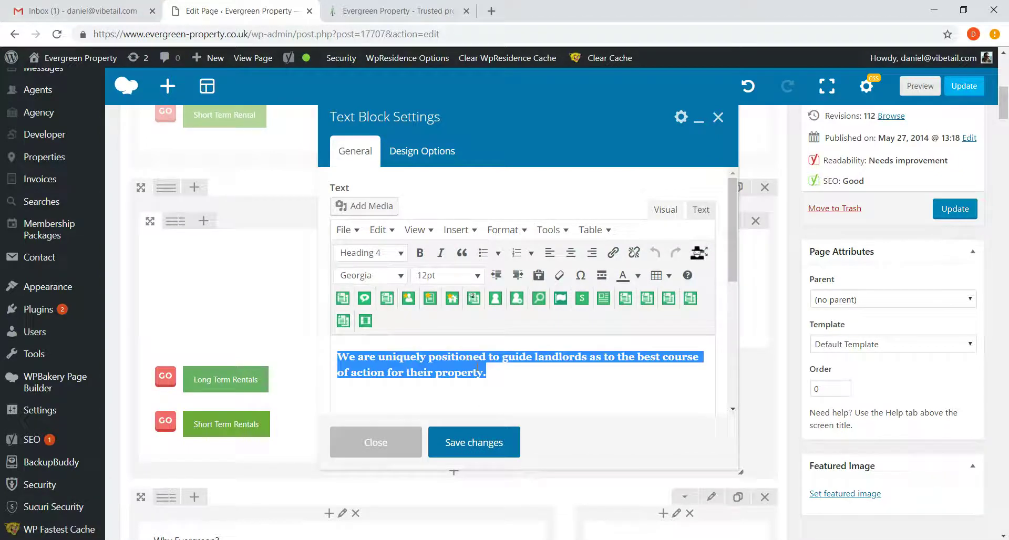
pyautogui.click(423, 154)
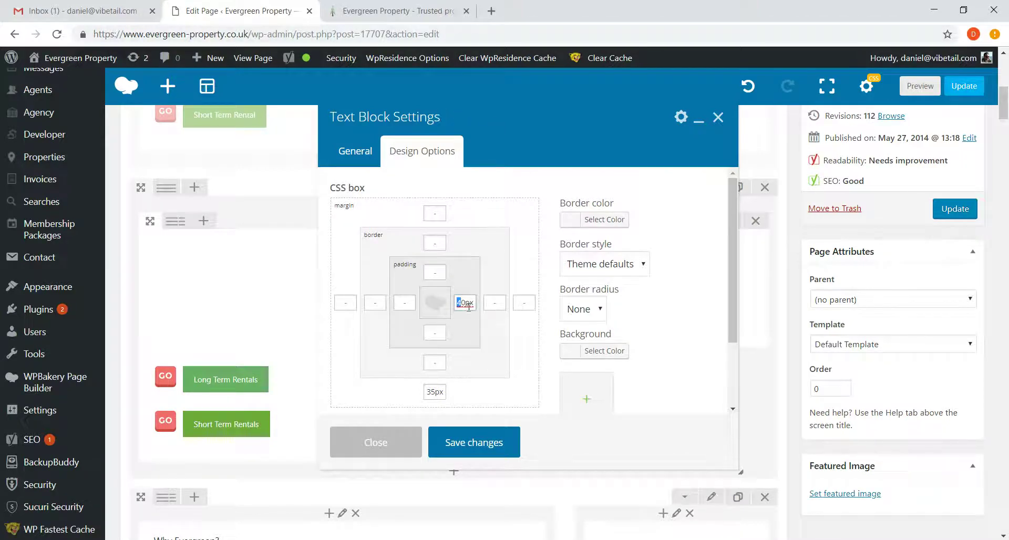
pyautogui.write('50')
pyautogui.click(481, 440)
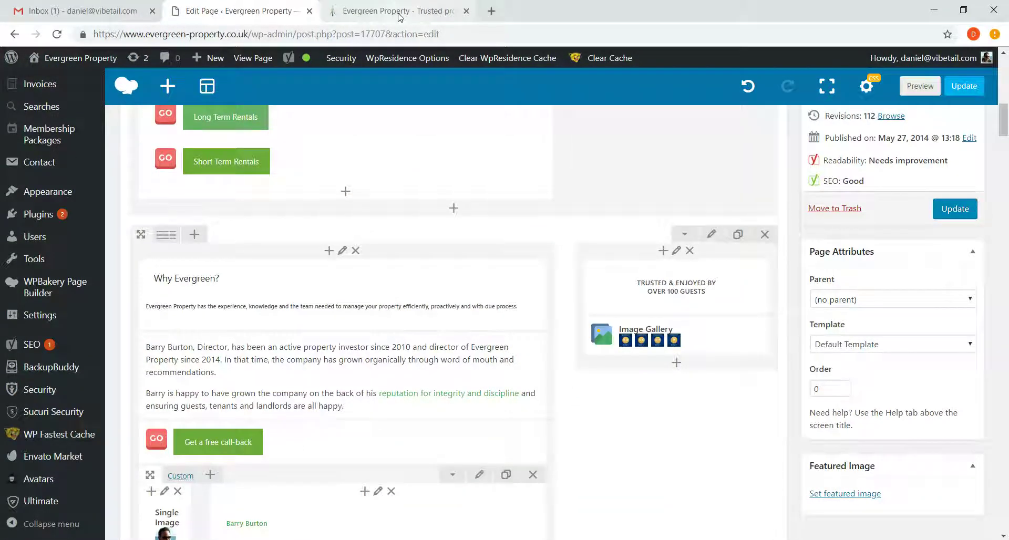
# Step: Open a preview of the edited page and bring up the live homepage for comparison
pyautogui.click(399, 10)
pyautogui.click(247, 11)
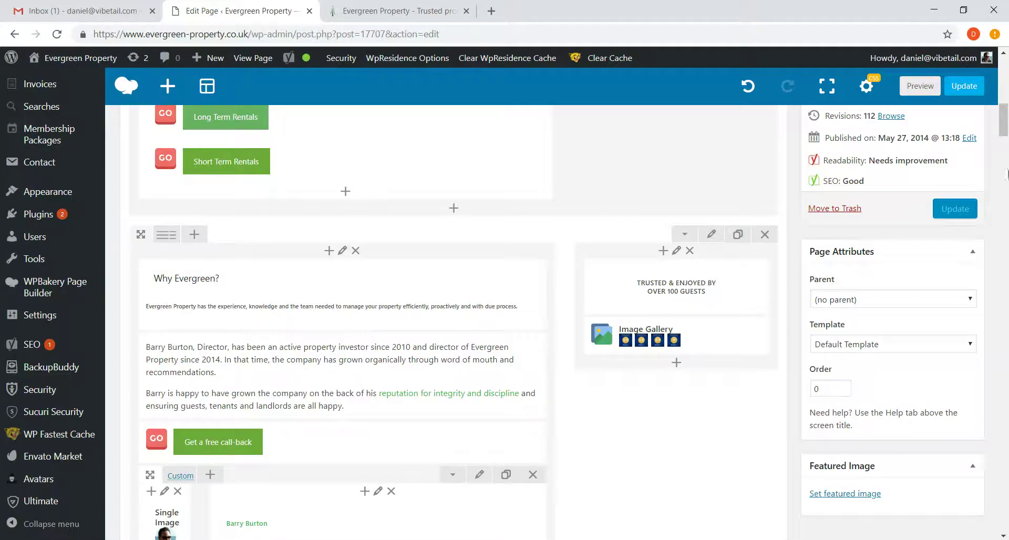
pyautogui.moveTo(1002, 126); pyautogui.dragTo(1003, 89)
pyautogui.click(938, 222)
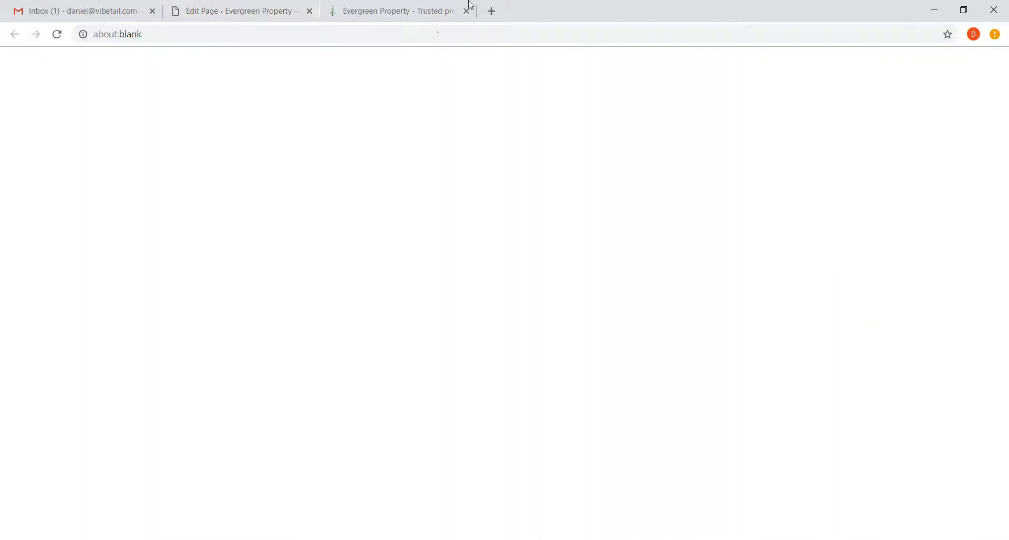
pyautogui.click(239, 10)
pyautogui.click(529, 5)
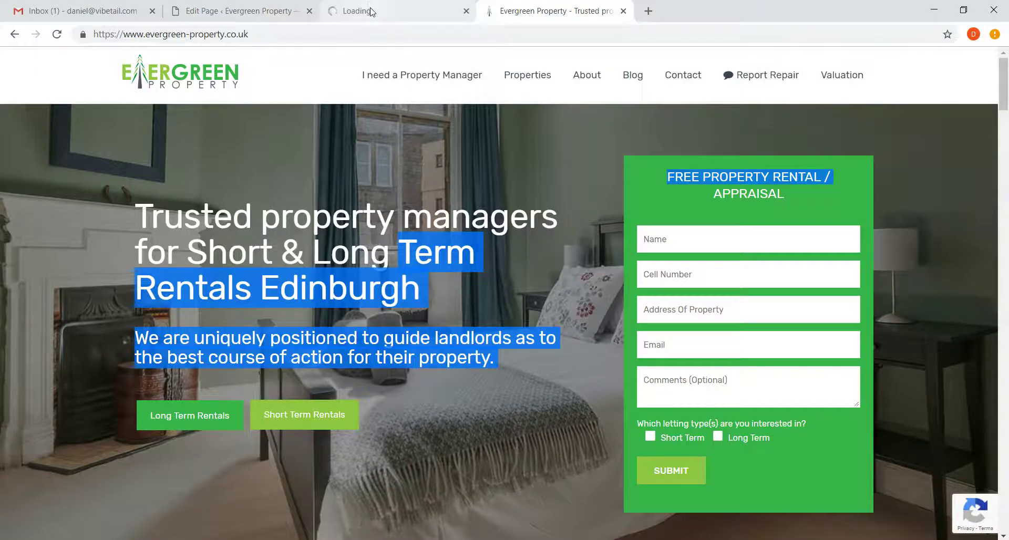
# Step: Inspect the word "to" in the previewed hero tagline with the browser's developer tools
pyautogui.moveTo(543, 338); pyautogui.dragTo(562, 368)
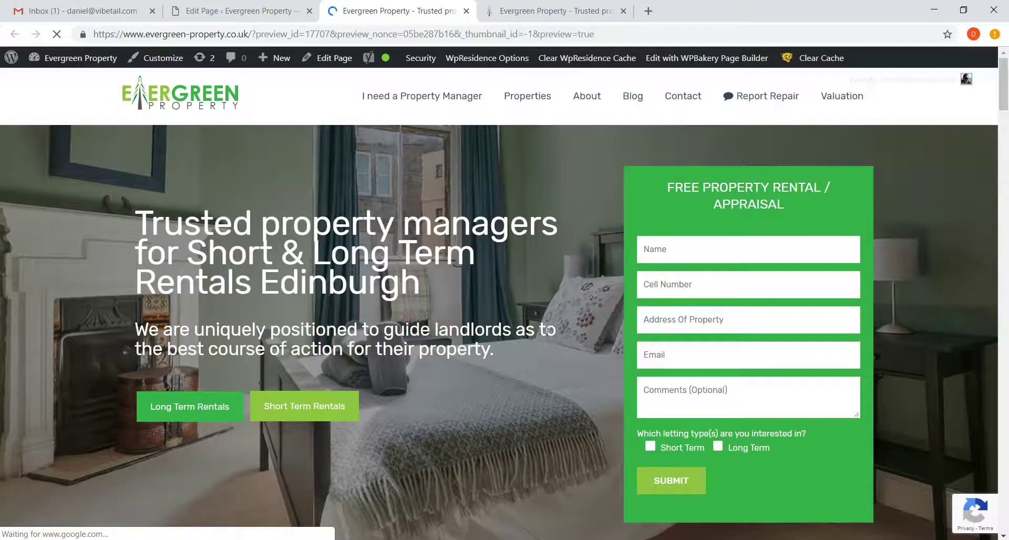
pyautogui.doubleClick(549, 330)
pyautogui.rightClick(554, 333)
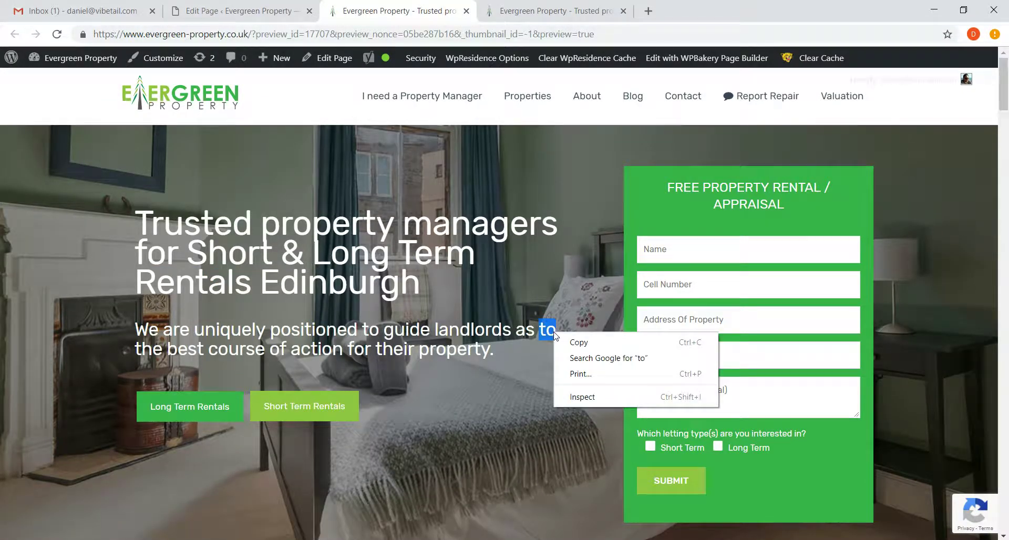
pyautogui.click(602, 393)
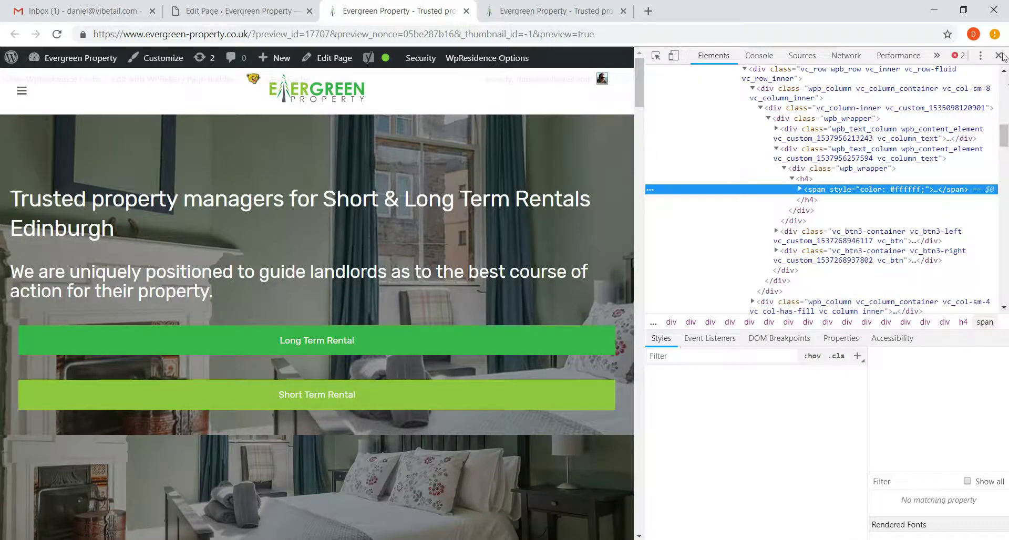
# Step: Close the developer tools and locate the Contact Form 7 element in the hero row of the page editor
pyautogui.click(999, 55)
pyautogui.click(268, 5)
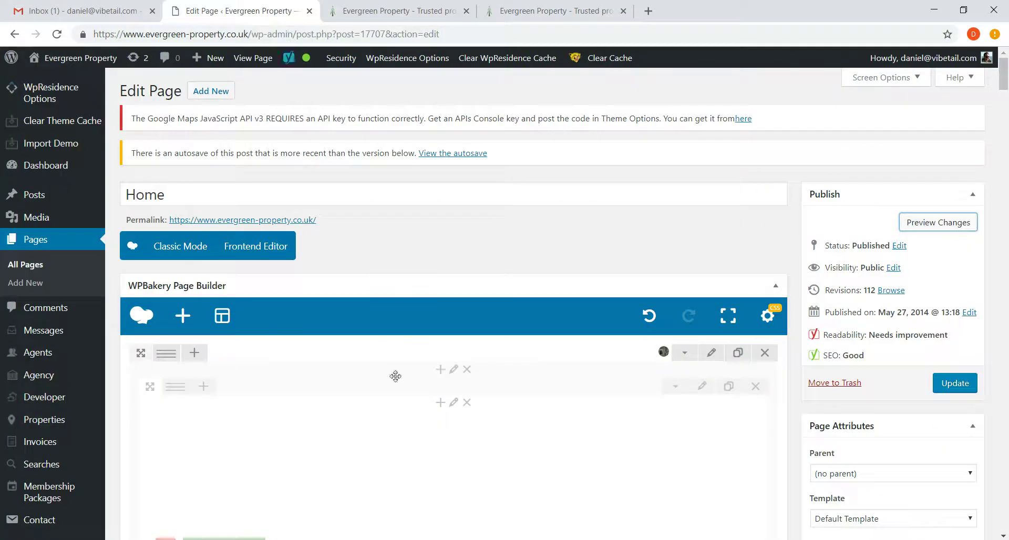
pyautogui.scroll(-10, 466, 379)
pyautogui.scroll(5, 654, 272)
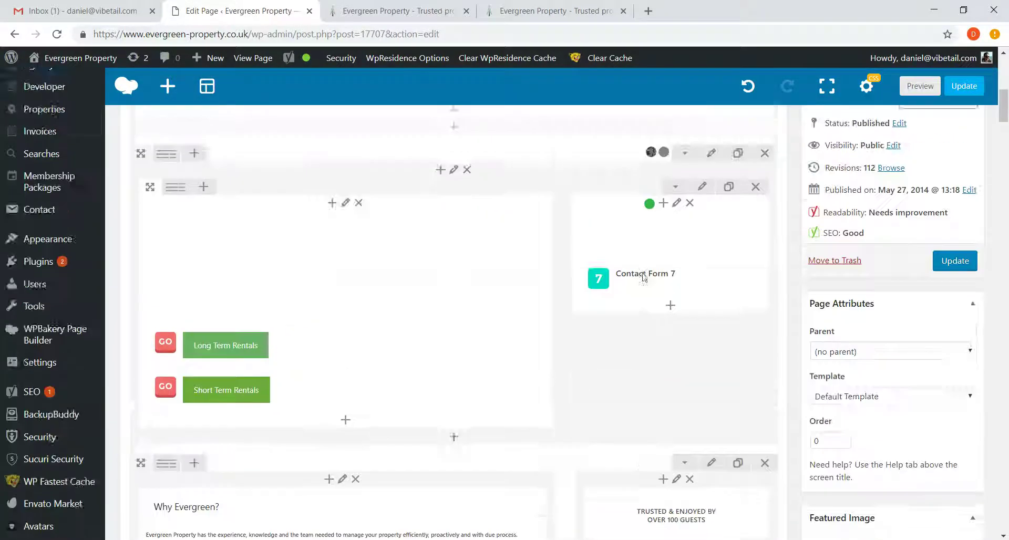
# Step: Examine the "Free Property Rental / Appraisal" heading above the form in the preview and return to the page editor
pyautogui.click(400, 10)
pyautogui.moveTo(625, 171); pyautogui.dragTo(786, 220)
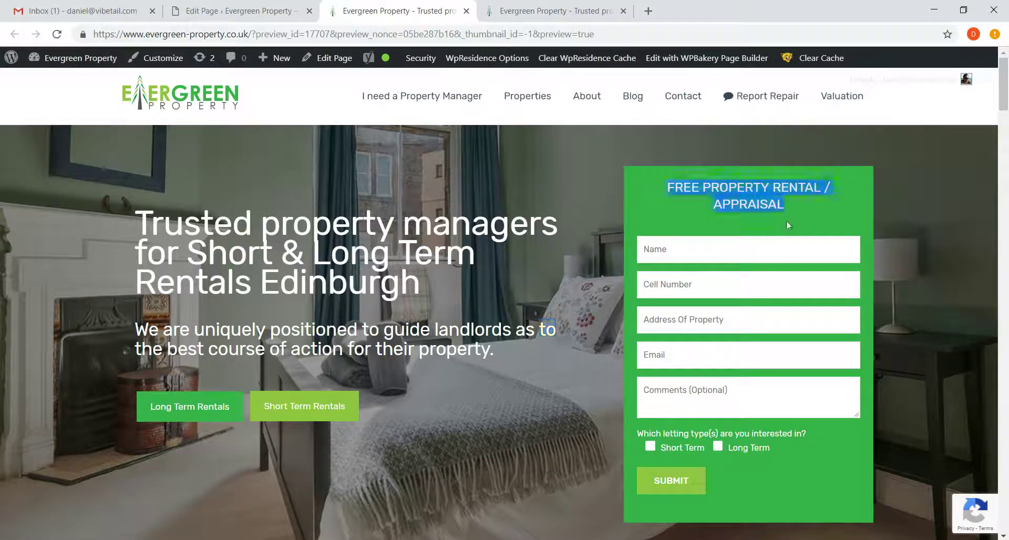
pyautogui.click(834, 200)
pyautogui.click(269, 7)
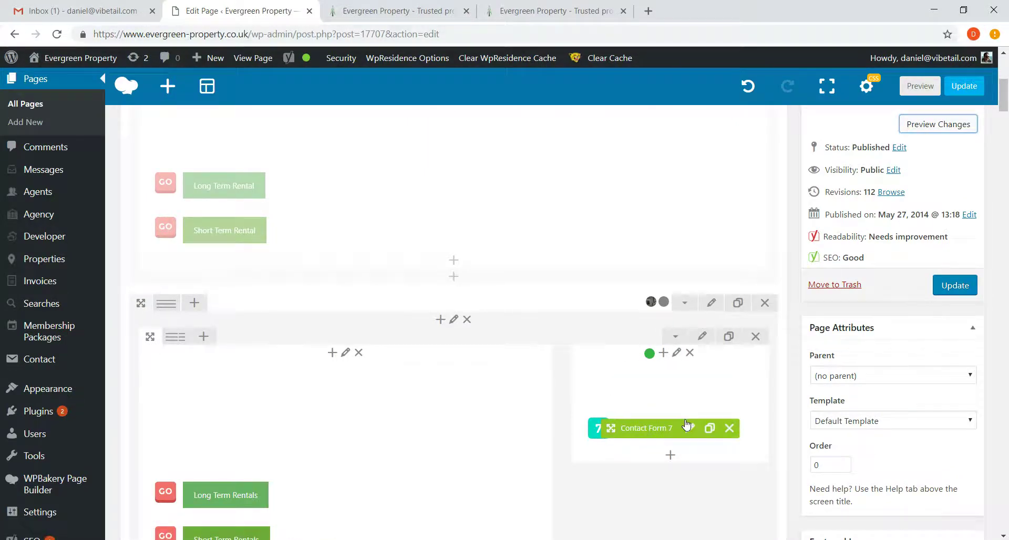
# Step: Check which contact form is chosen in the hero's Contact Form 7 settings and close them without saving
pyautogui.click(690, 429)
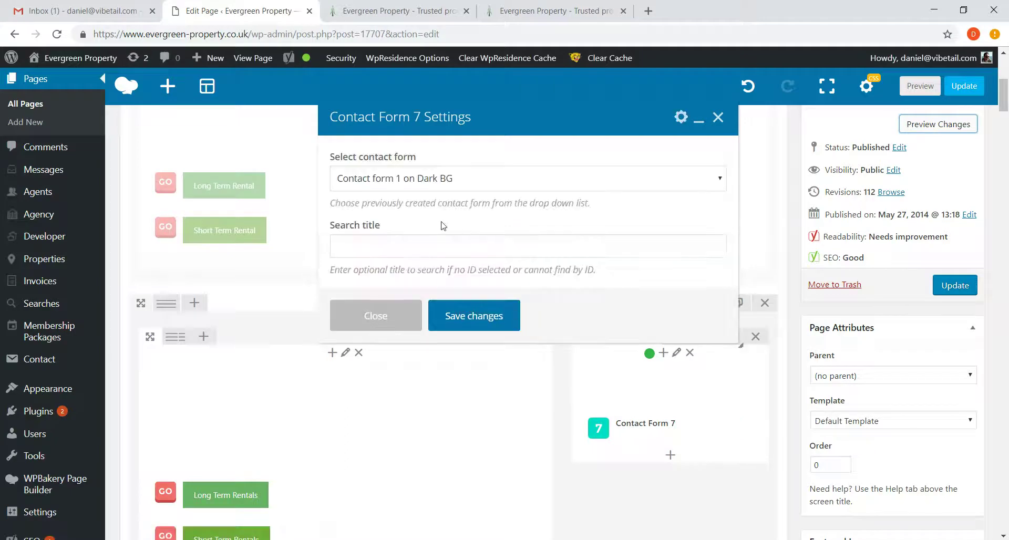
pyautogui.click(450, 184)
pyautogui.click(449, 184)
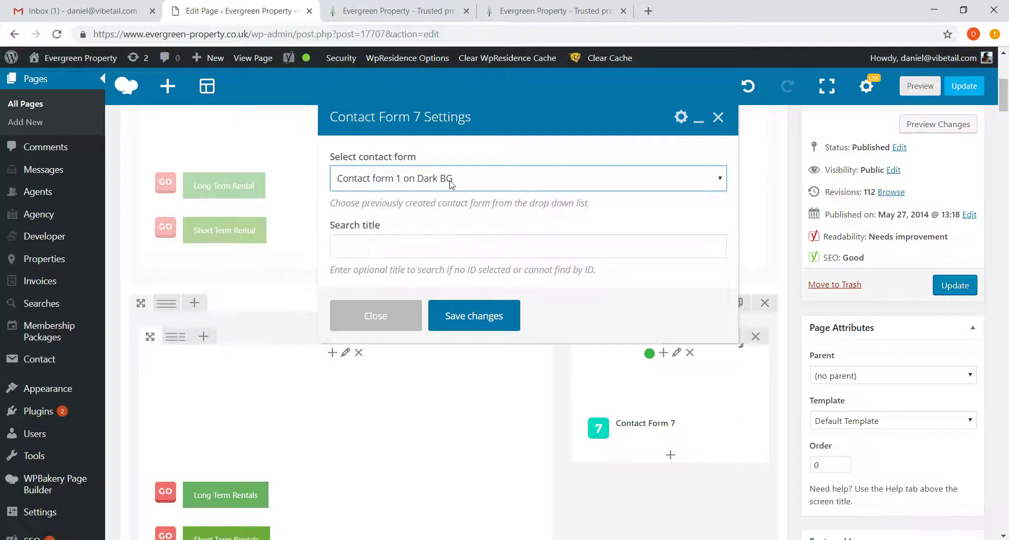
pyautogui.click(420, 321)
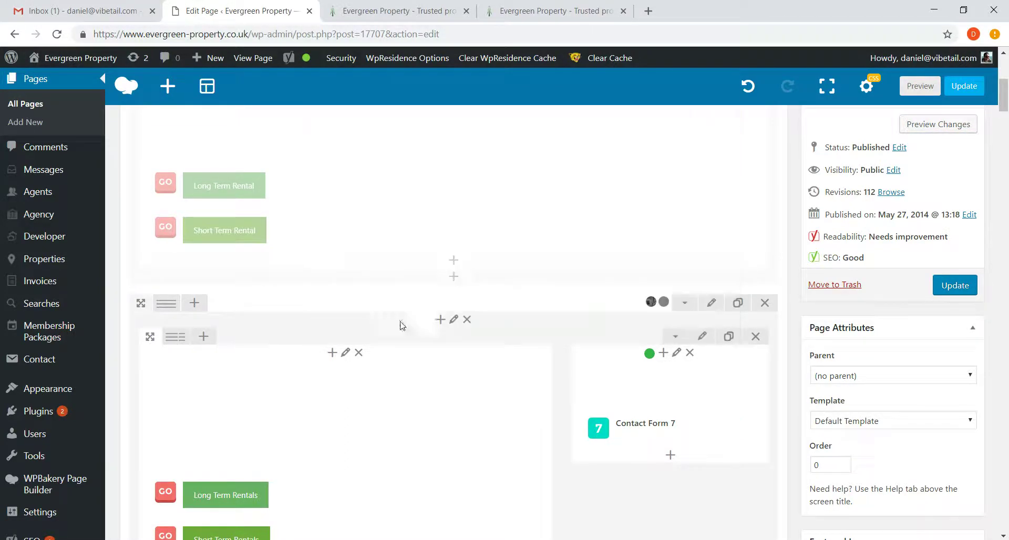
# Step: Try clearing the background colour in the design options of the contact form's inner column and close without saving
pyautogui.click(677, 353)
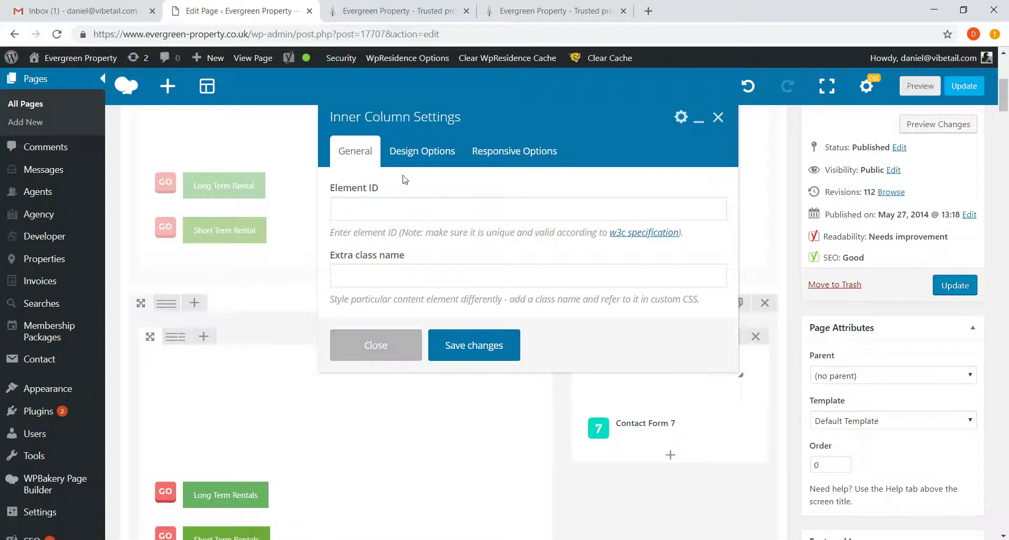
pyautogui.click(409, 156)
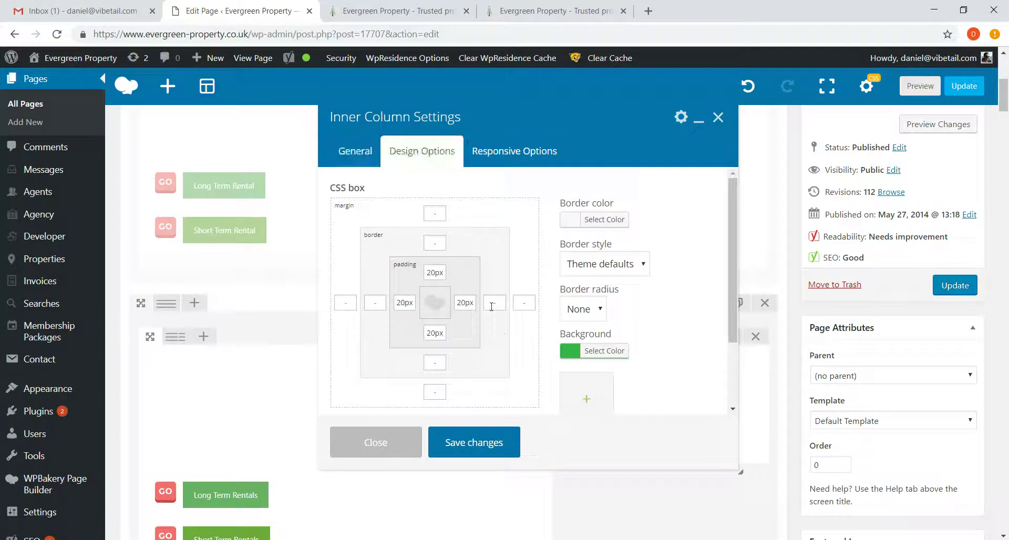
pyautogui.click(601, 354)
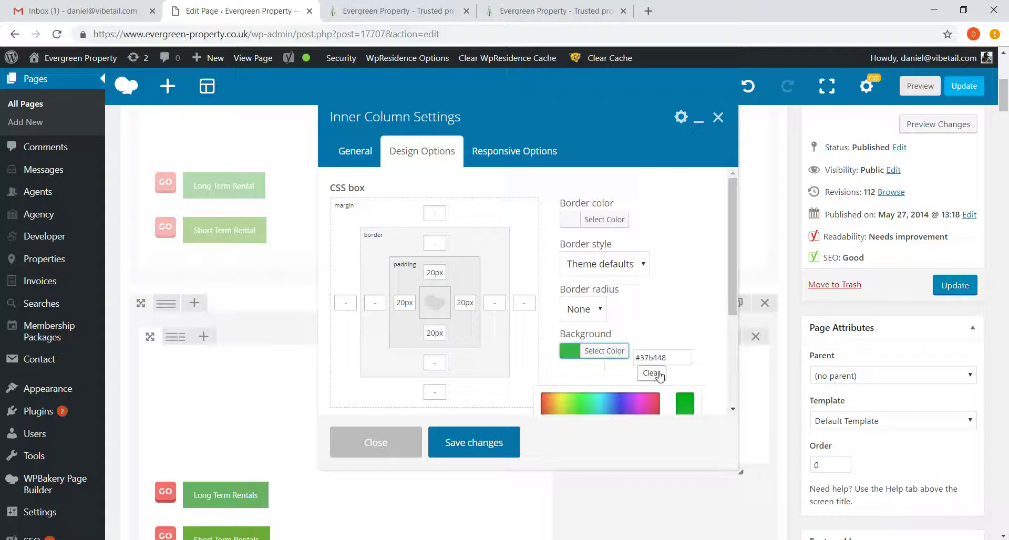
pyautogui.scroll(-3, 630, 342)
pyautogui.scroll(-1, 467, 350)
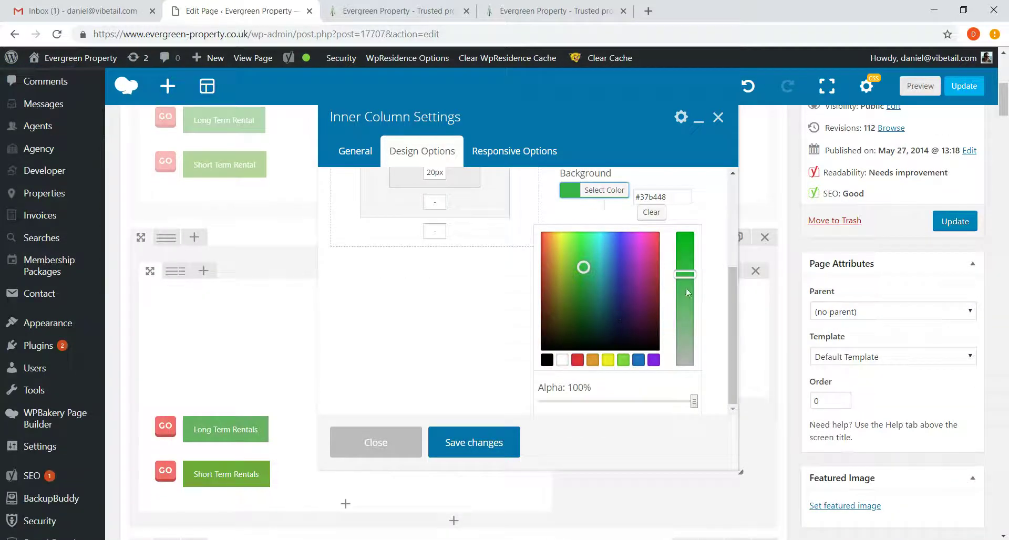
pyautogui.click(651, 215)
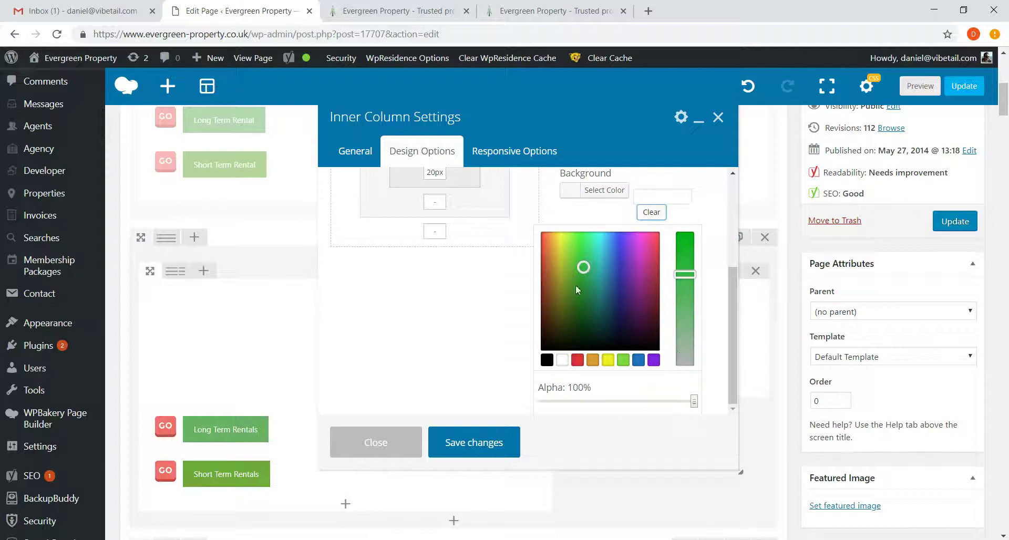
pyautogui.click(373, 443)
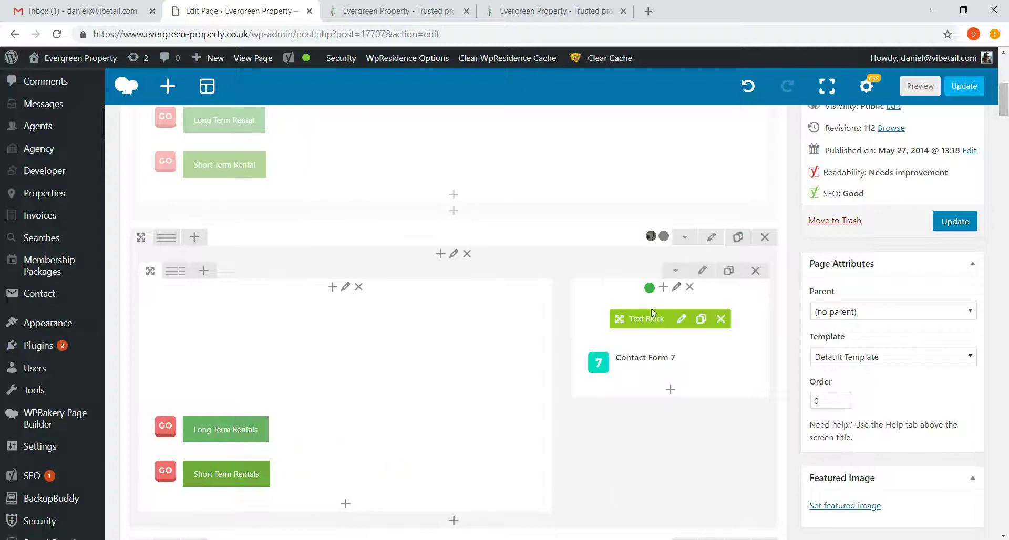
# Step: Open the settings of the inner column that holds the contact form
pyautogui.click(677, 287)
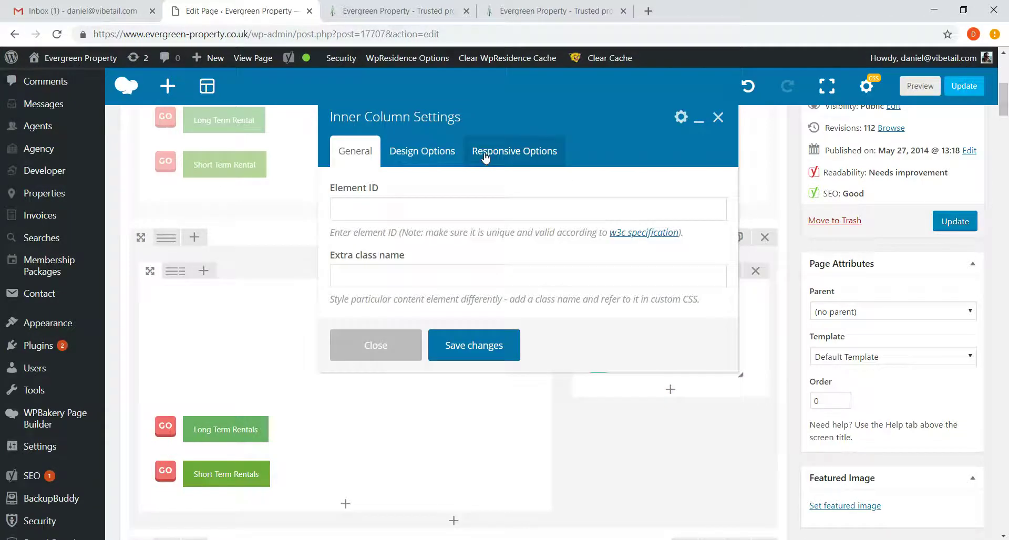